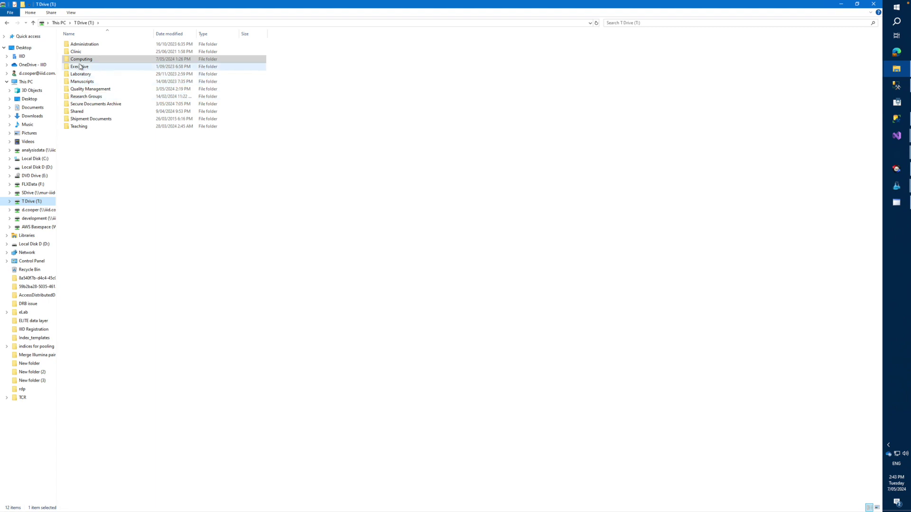
Run setup.exe from T:\Computing\Applications\File renamer, move the File renamer window to mid-screen and minimise the T Drive folder window.
left_click(78, 59)
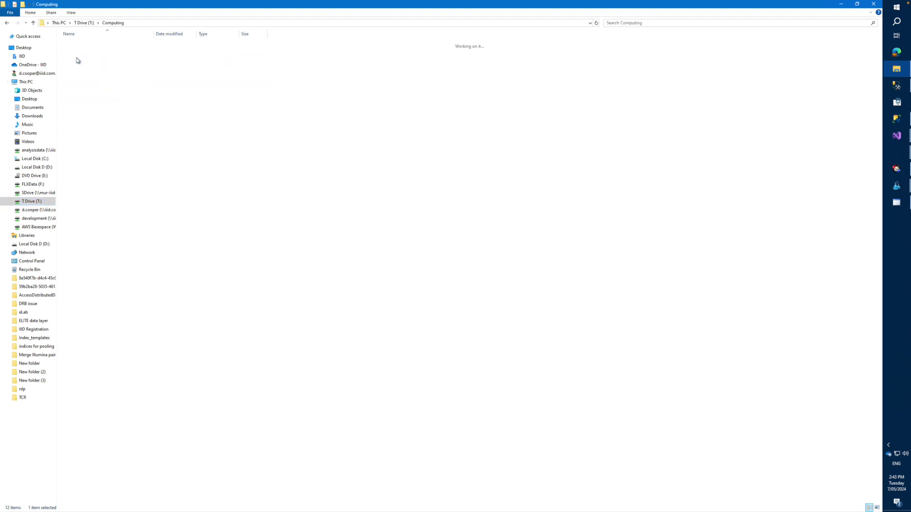
double_click(77, 59)
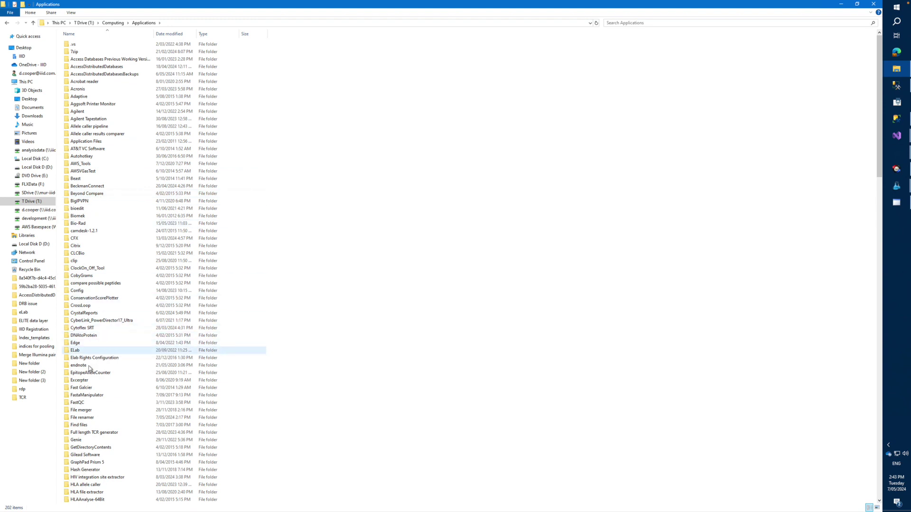
left_click(85, 419)
double_click(85, 419)
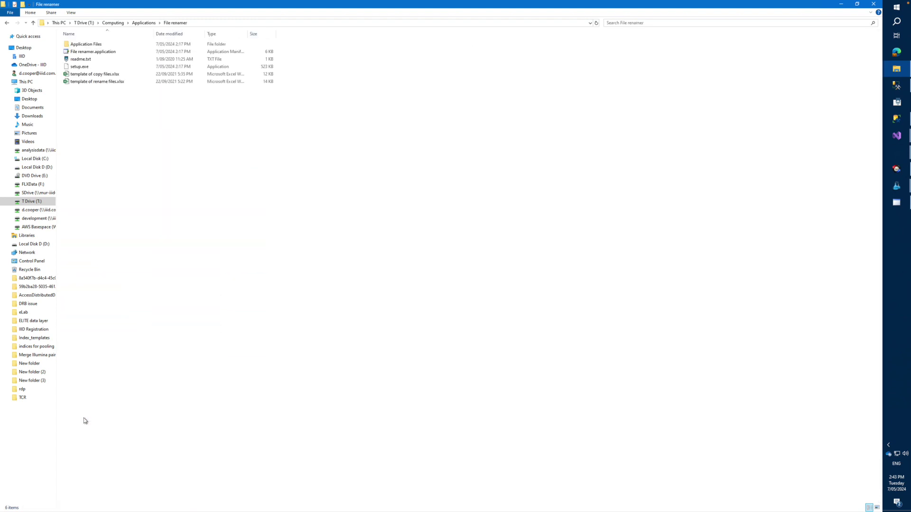
double_click(72, 66)
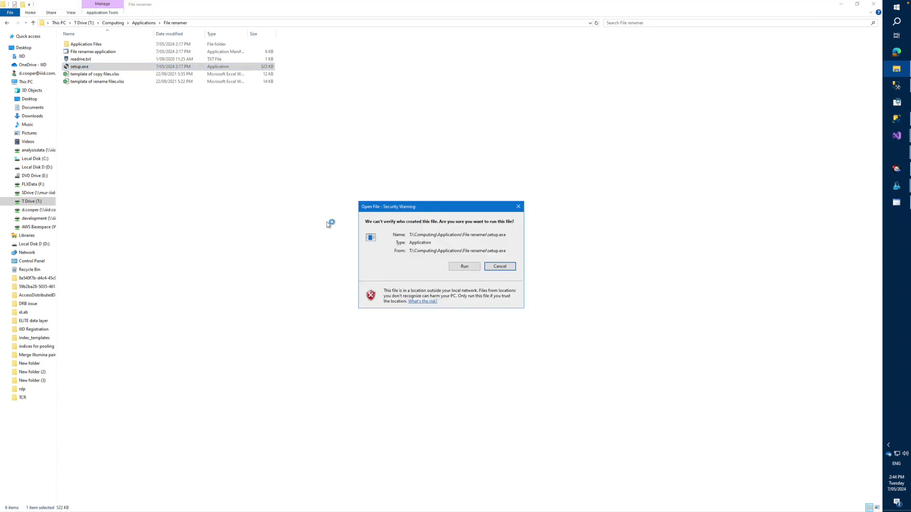
left_click(464, 266)
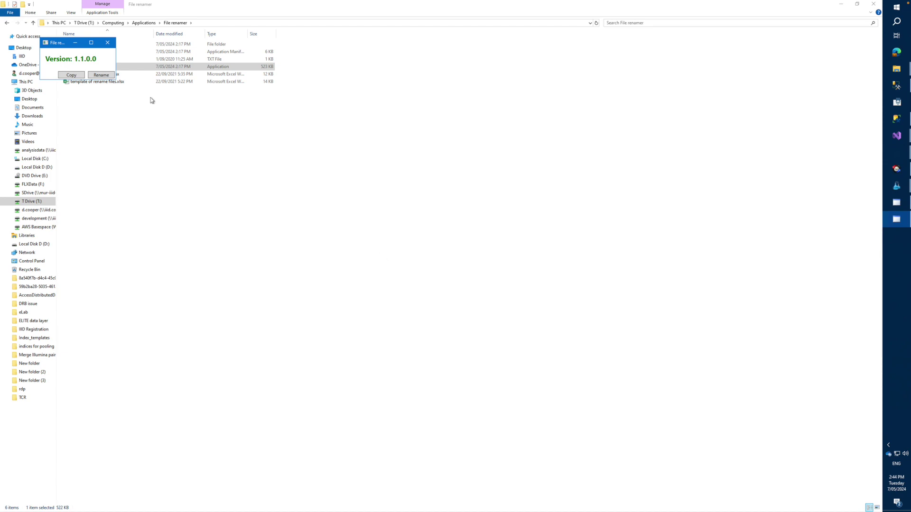
left_click_drag(67, 45, 487, 194)
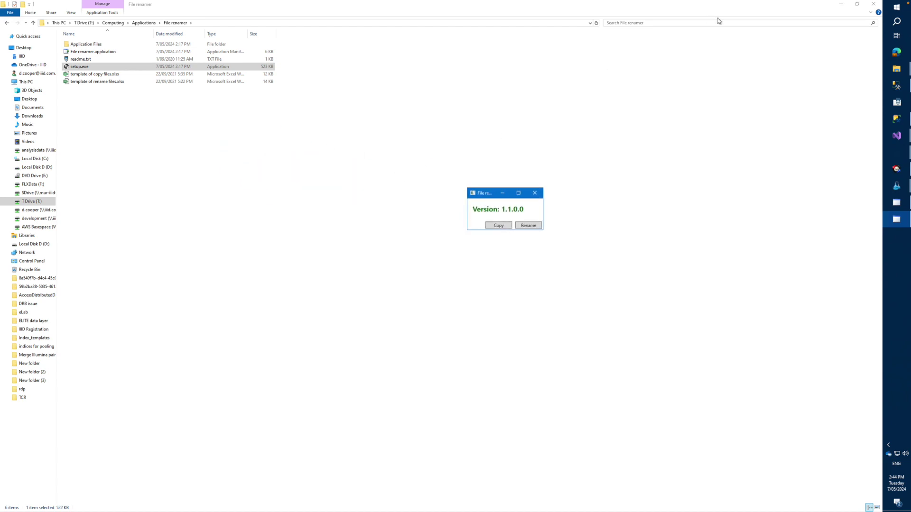
left_click(841, 5)
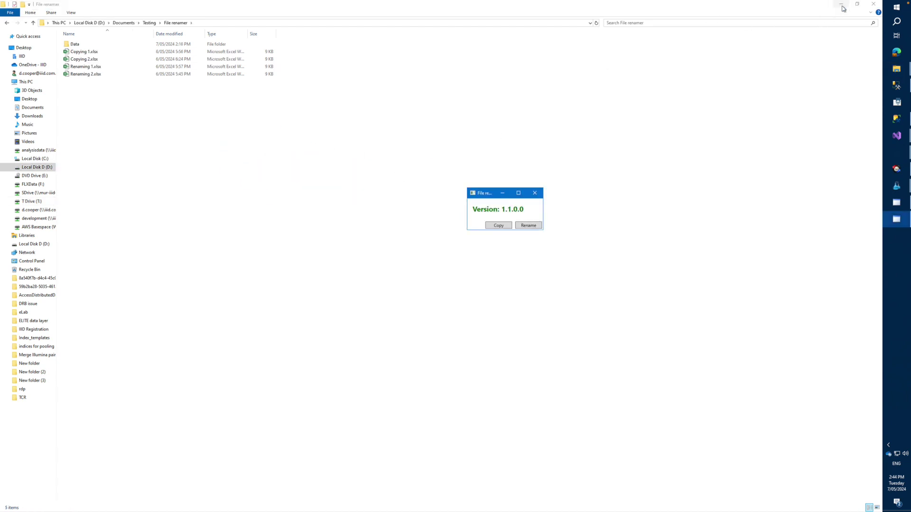
Open Copying 1.xlsx, examine its From directory, To directory and the items listed for copying, and close the workbook.
double_click(72, 55)
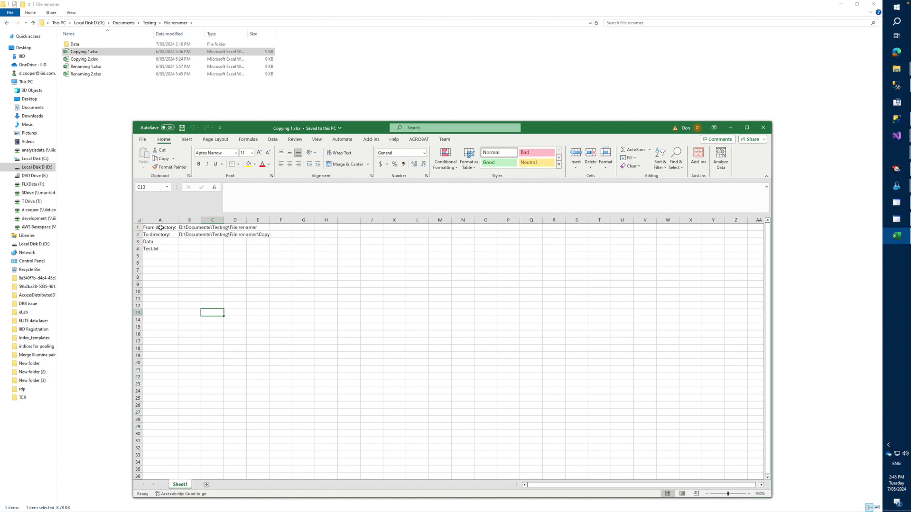
left_click(161, 228)
left_click(161, 234)
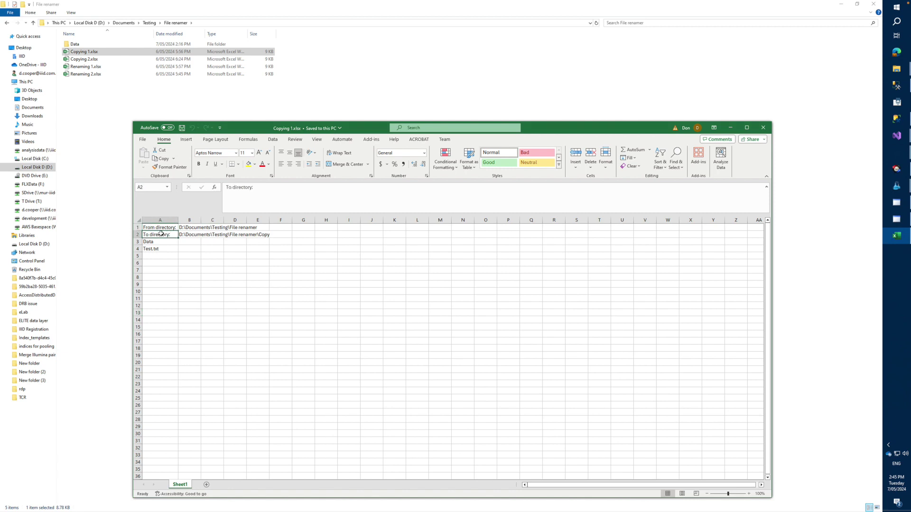
left_click(162, 227)
left_click(162, 234)
left_click(81, 51)
left_click(160, 241)
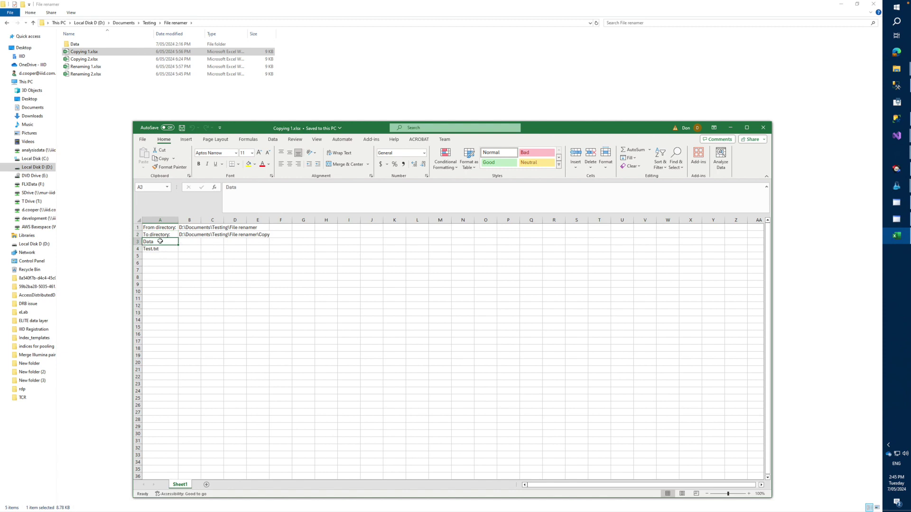
left_click(166, 249)
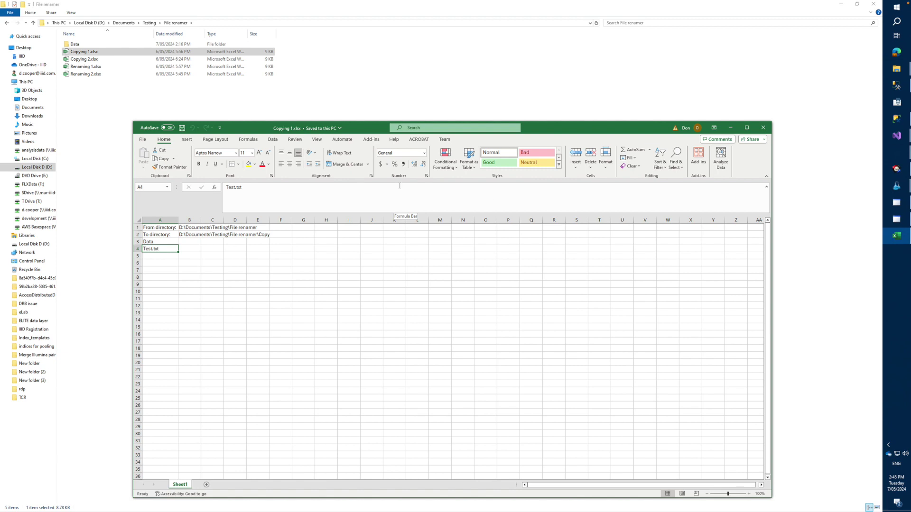
left_click(765, 128)
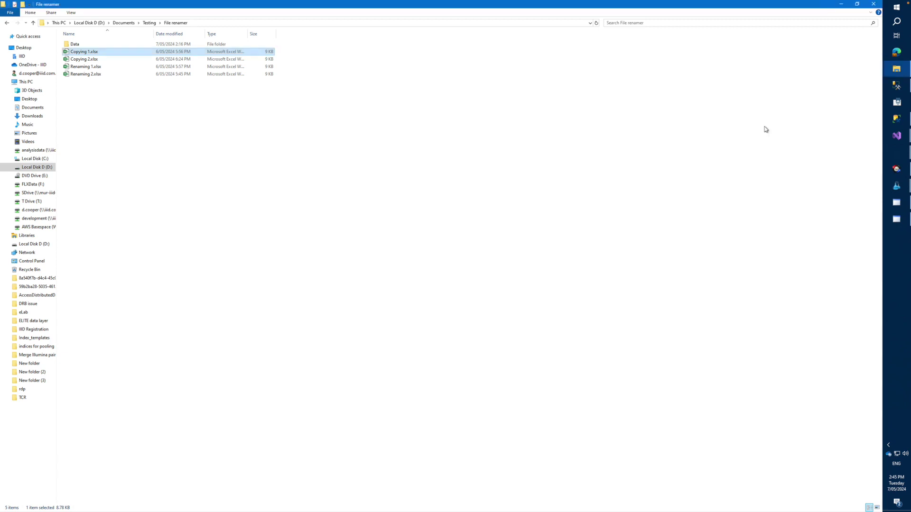
Switch to File renamer, run the copy operation with Copying 1.xlsx, and check the contents of the Copy folder.
left_click(896, 219)
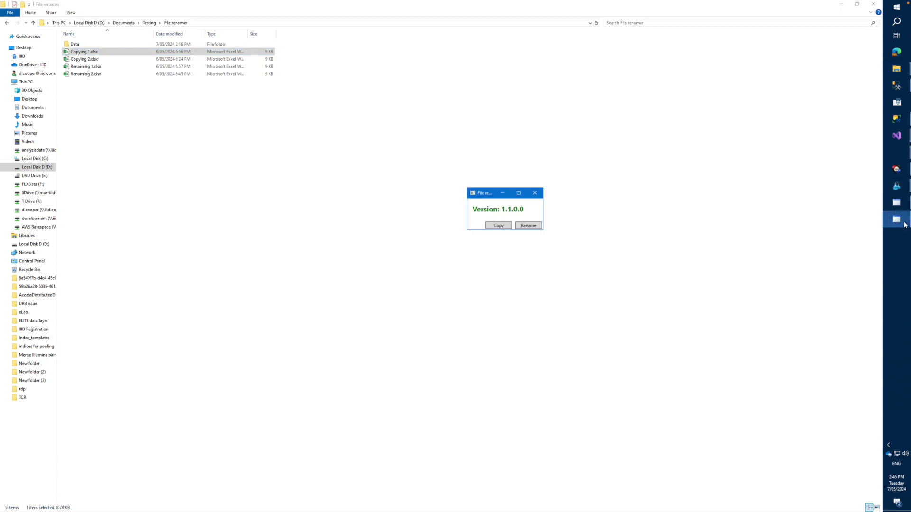
left_click(498, 226)
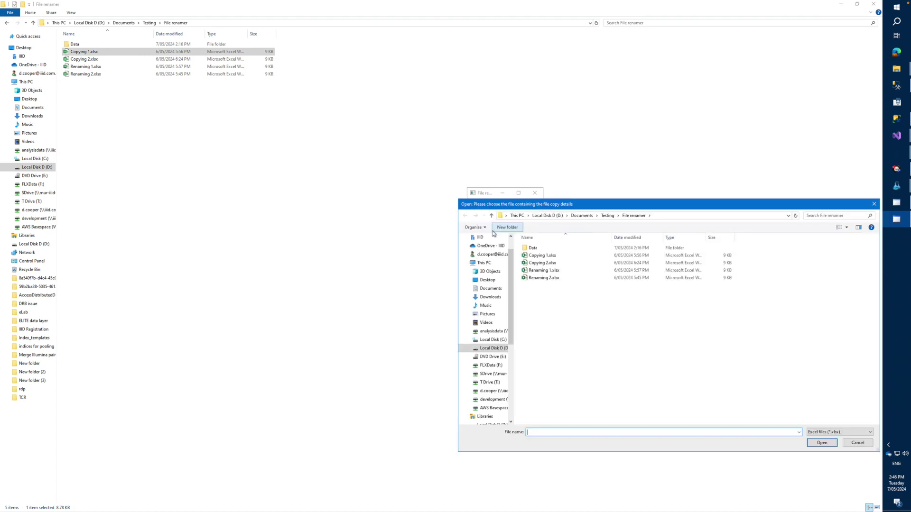
double_click(540, 257)
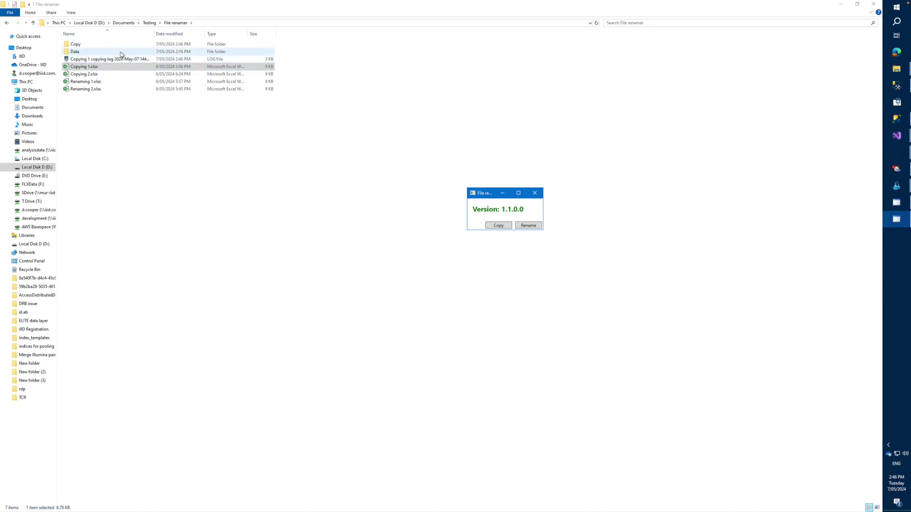
double_click(76, 44)
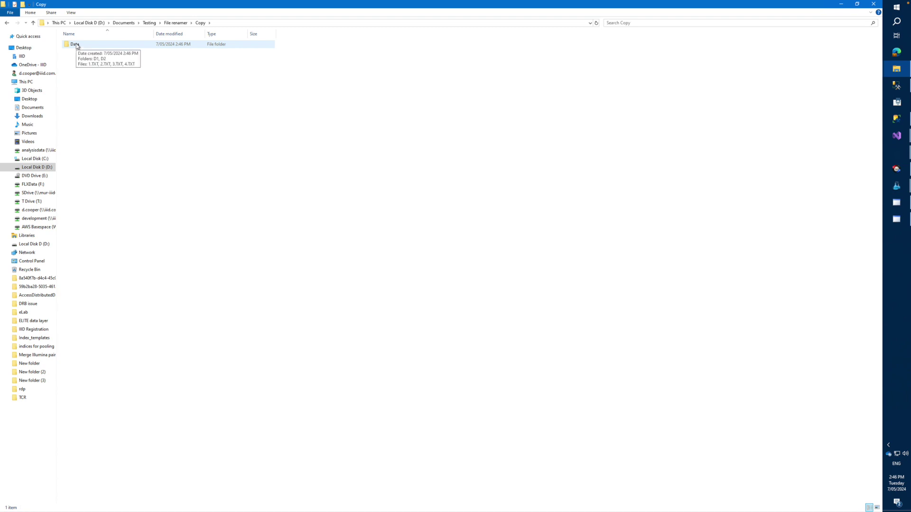
left_click(174, 24)
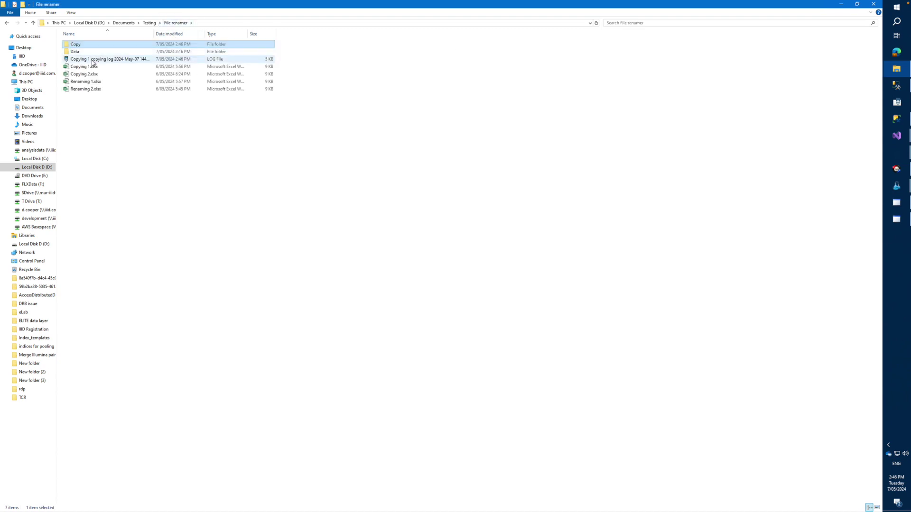
Open the Copying 1 copying log, dismiss the update check, examine the error entry on the last line, and close the log.
left_click(99, 59)
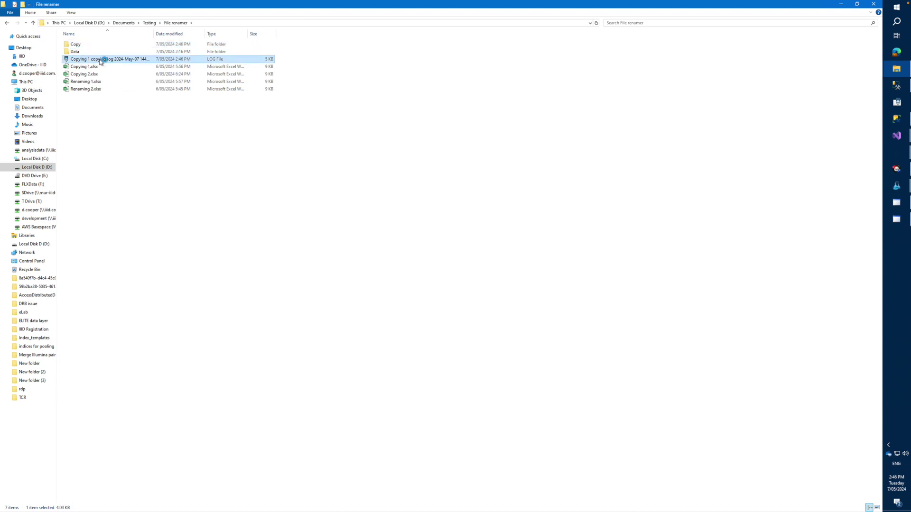
double_click(101, 59)
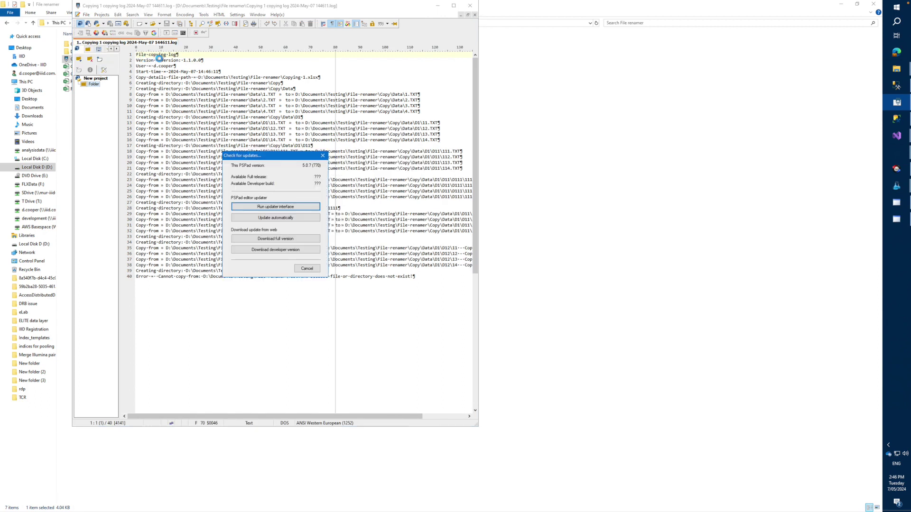
left_click(313, 268)
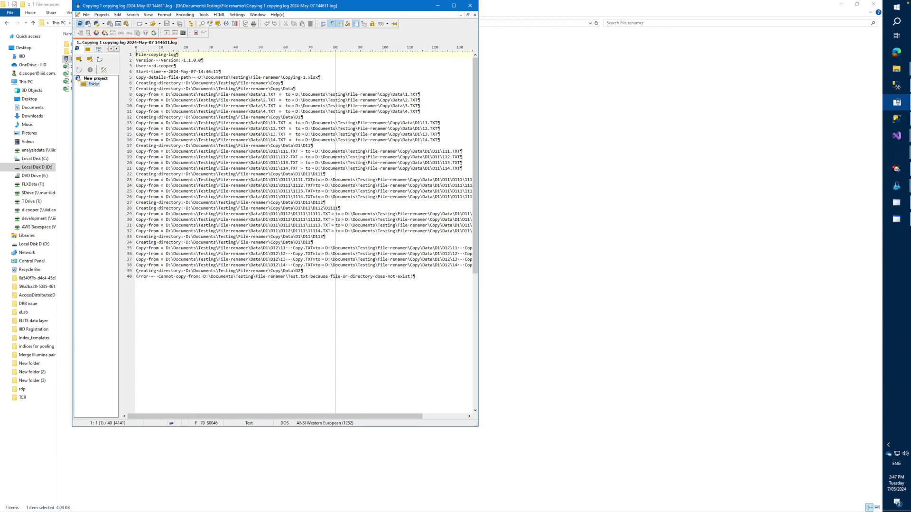
left_click_drag(137, 276, 418, 278)
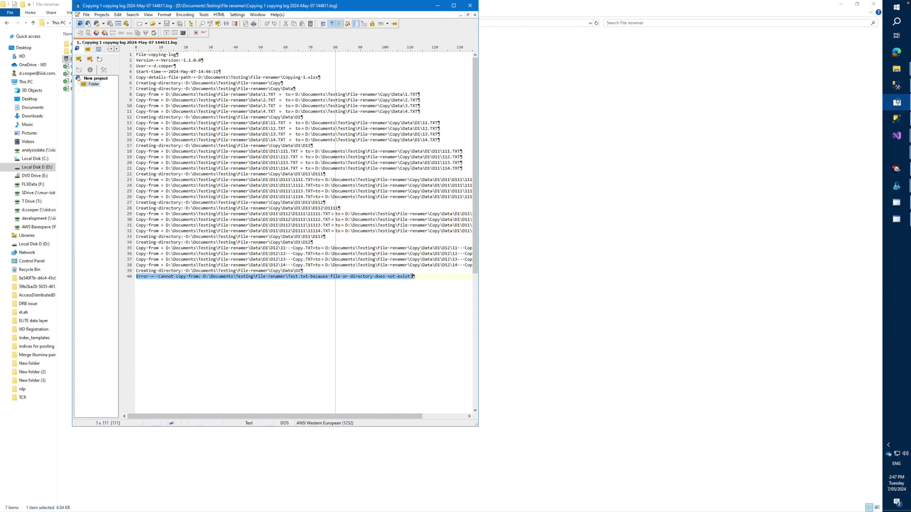
left_click(470, 6)
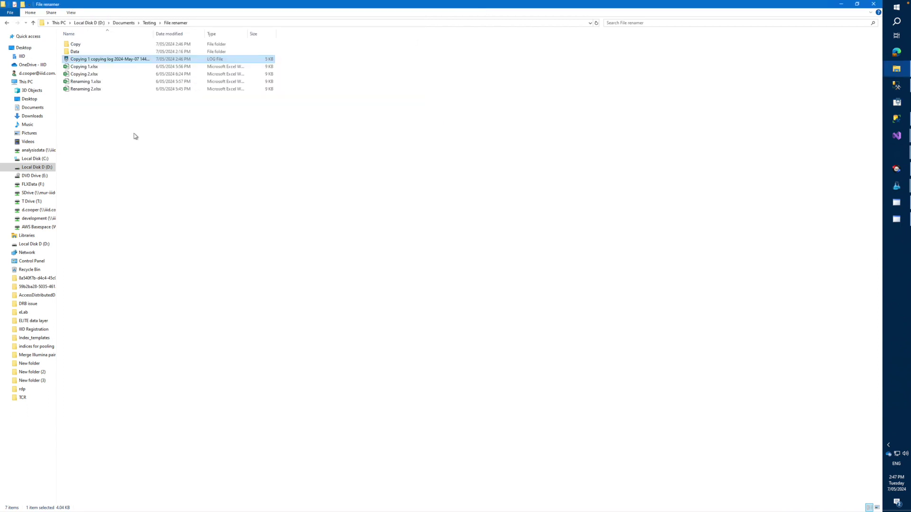
Open Renaming 1.xlsx, examine its From directory and the old and new names, and compare them with the Data folder's contents.
double_click(88, 83)
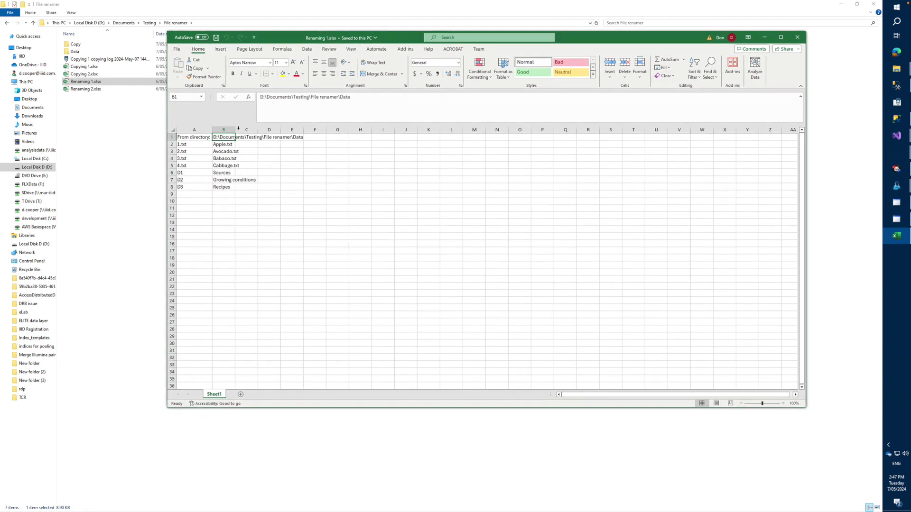
left_click(189, 138)
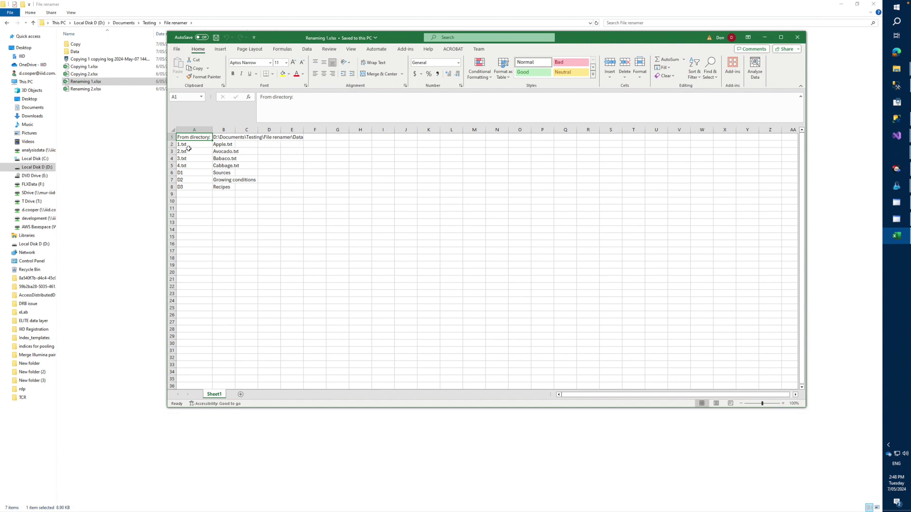
left_click_drag(186, 145, 186, 166)
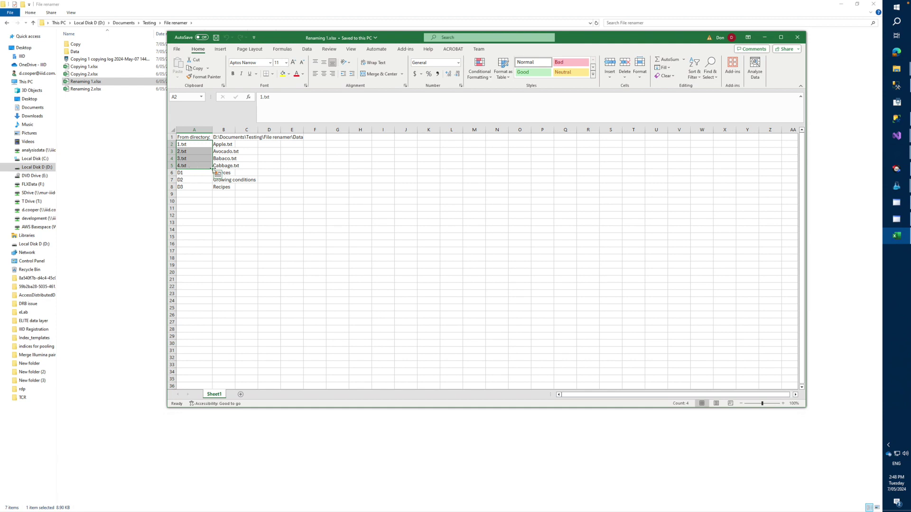
left_click(228, 166)
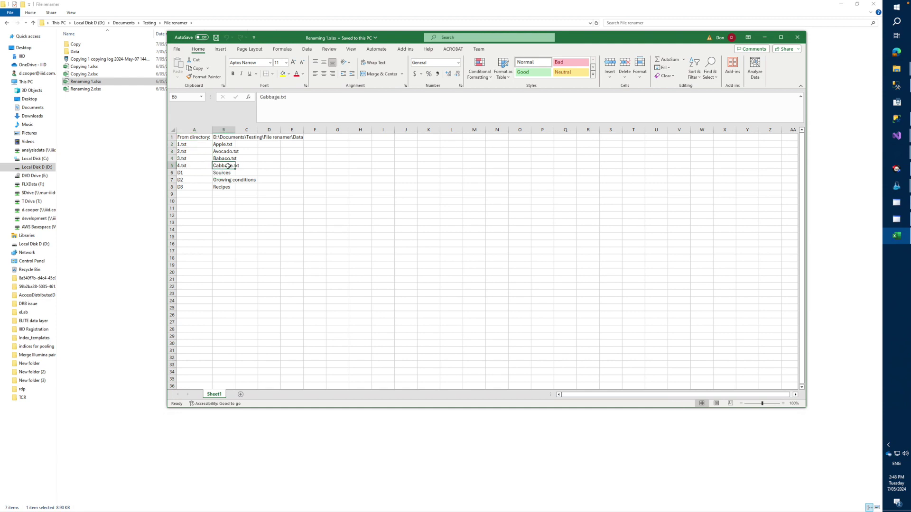
left_click(184, 172)
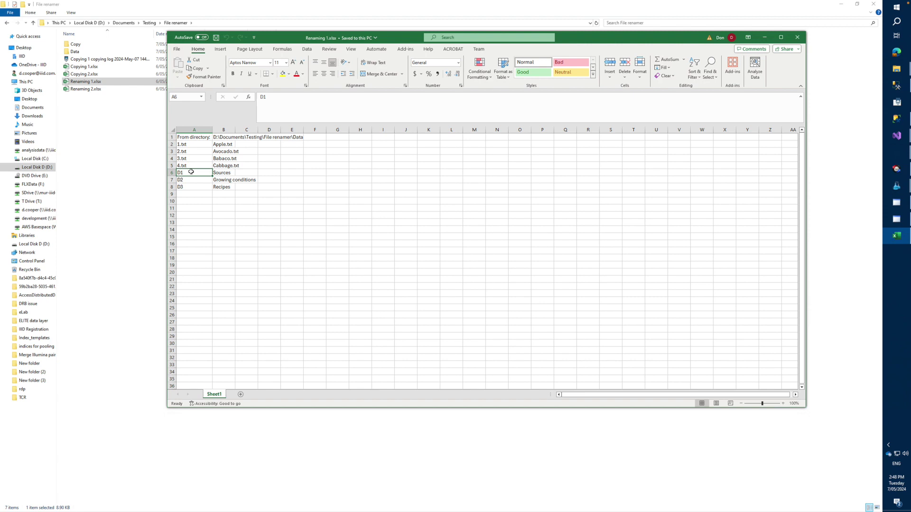
left_click(198, 180)
left_click(208, 188)
left_click(221, 189)
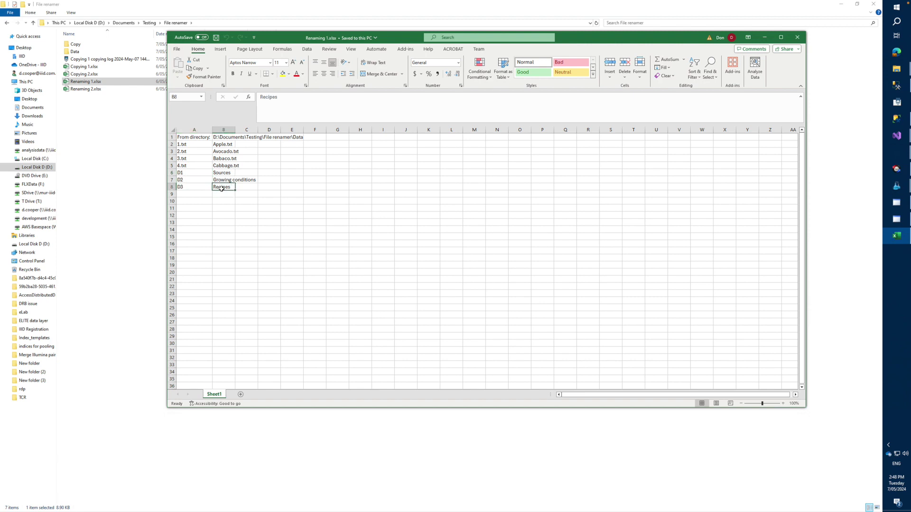
double_click(79, 53)
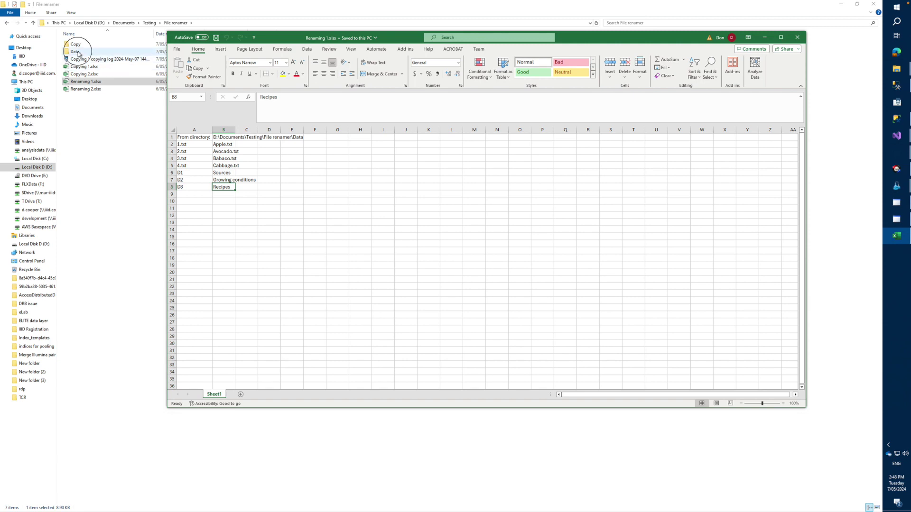
left_click(78, 53)
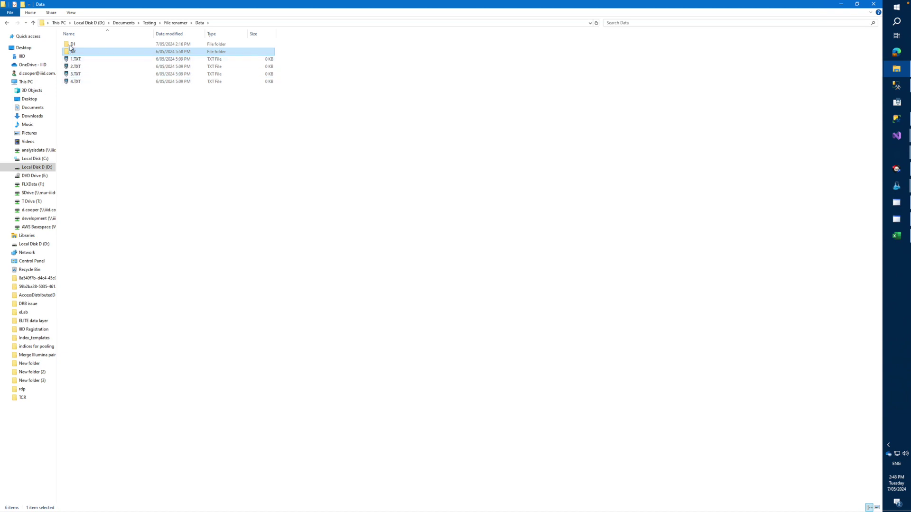
Close the Renaming 1.xlsx workbook and run the rename operation in File renamer with Renaming 1.xlsx.
left_click(897, 226)
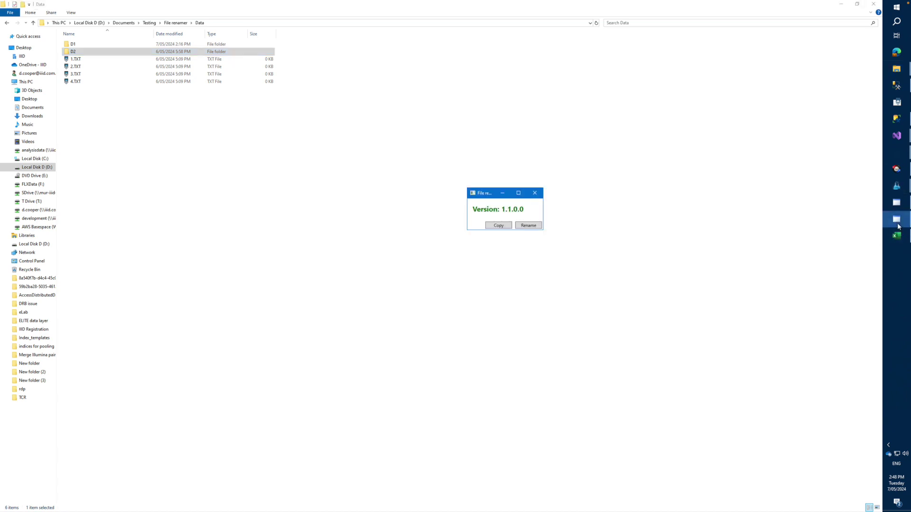
left_click(897, 235)
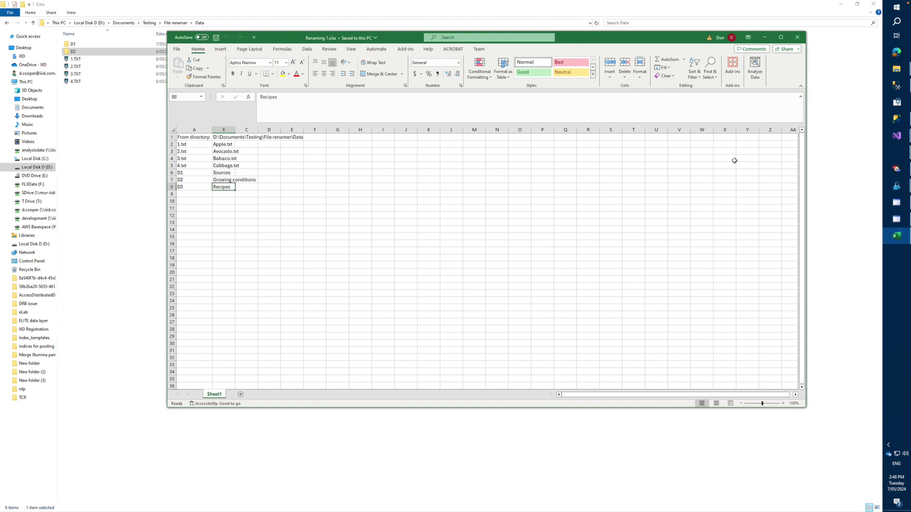
left_click(801, 40)
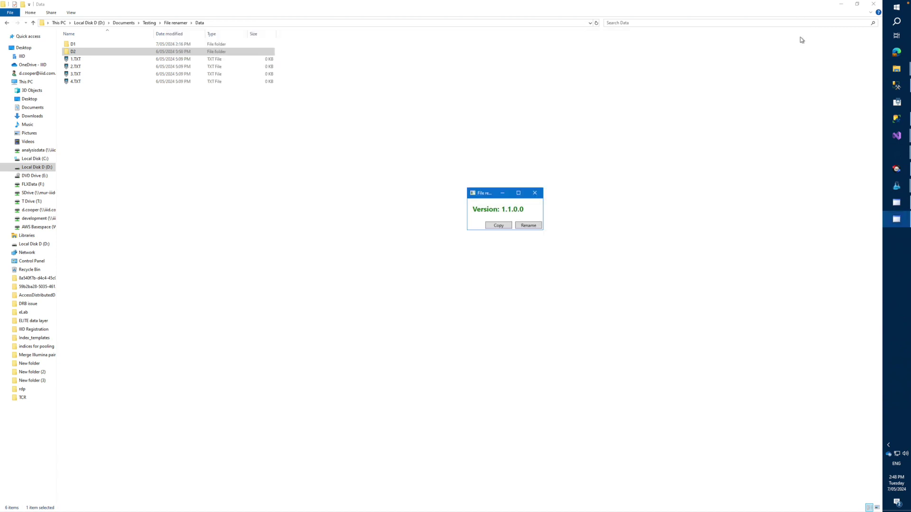
left_click(533, 228)
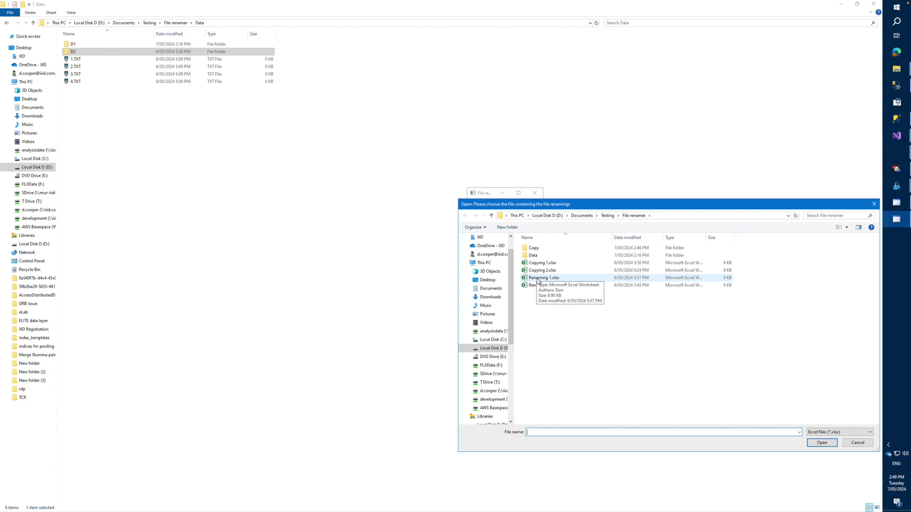
double_click(538, 281)
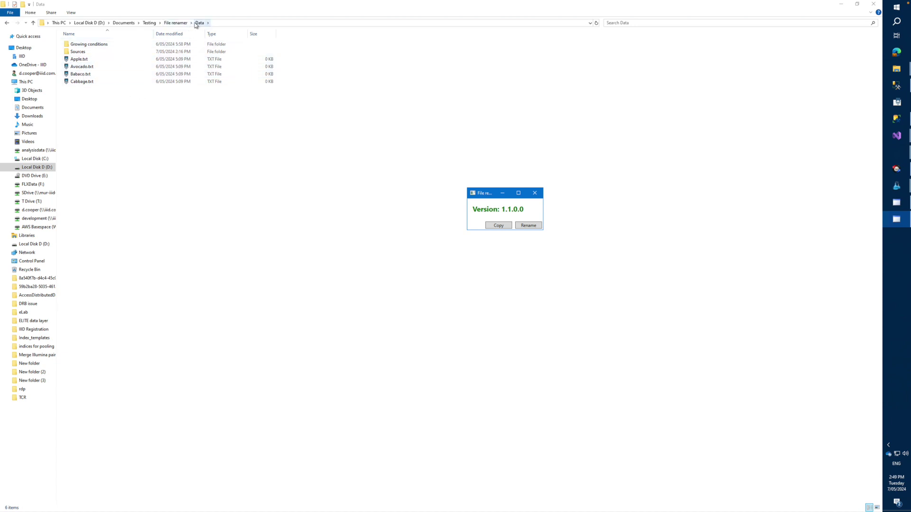
Return to the File renamer folder, open the Renaming 1 renaming log, examine its rename and error entries, and close the log.
left_click(171, 23)
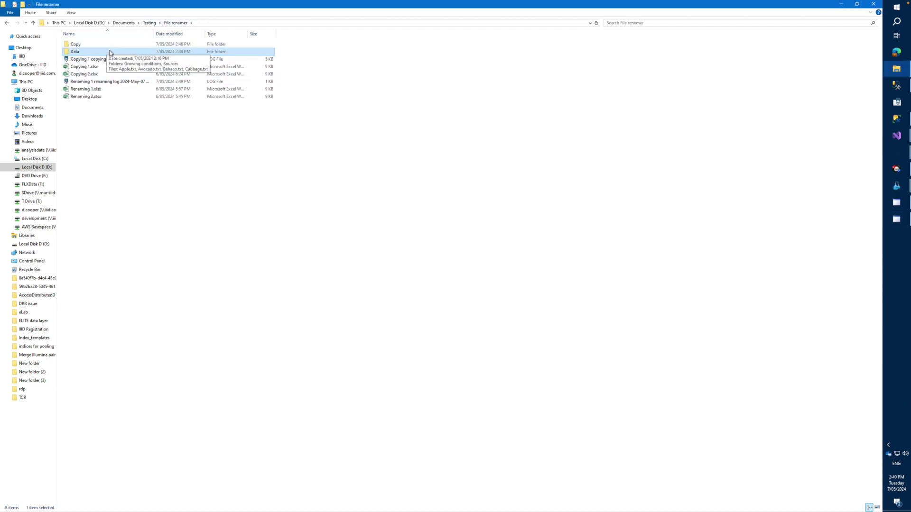
left_click(99, 83)
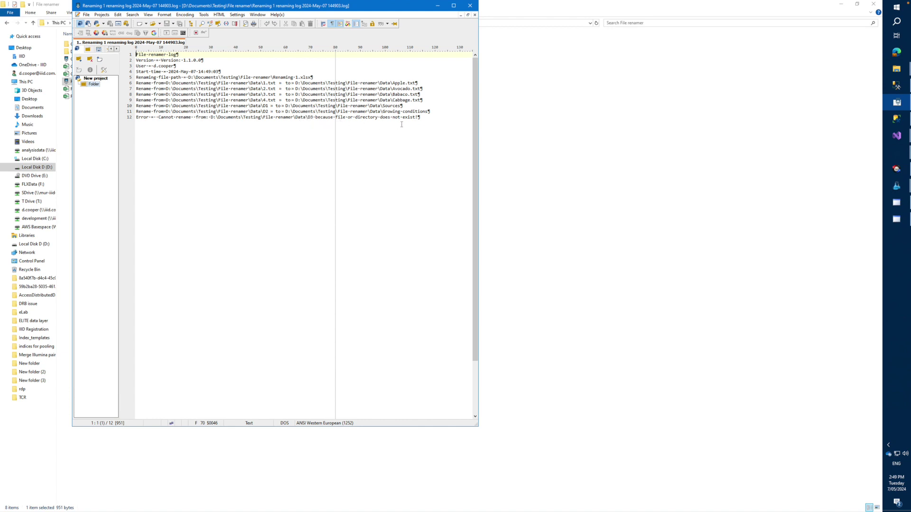
left_click(469, 5)
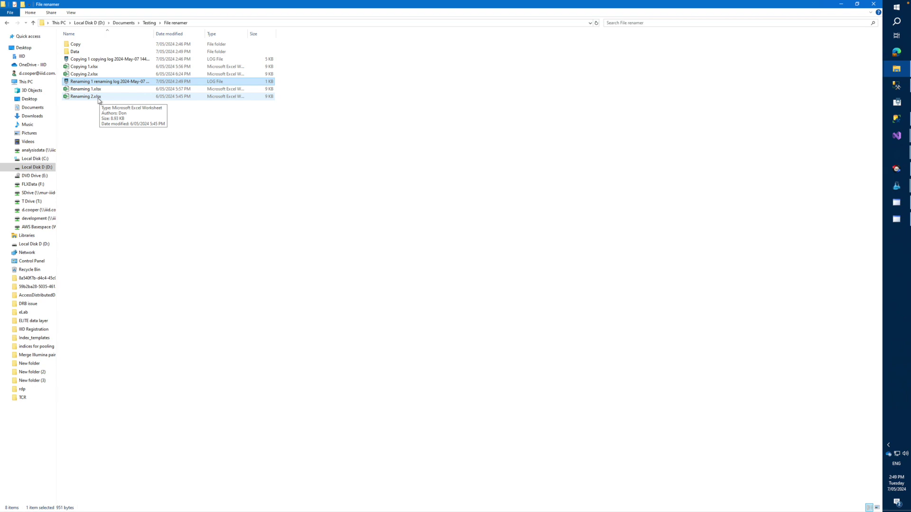
Open Renaming 2.xlsx and examine its two From and To directory pairs, including the Recipes and Cabbage.txt rows for Vegetables.
double_click(86, 97)
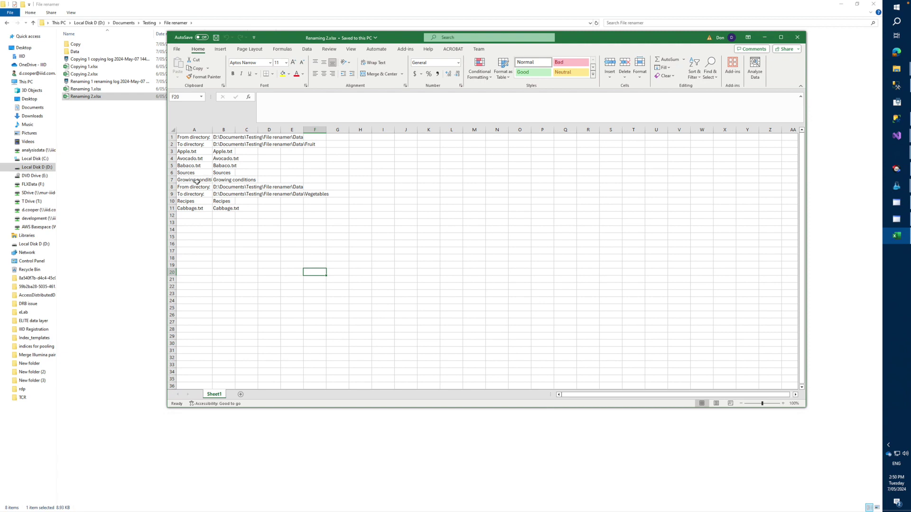
left_click_drag(183, 187, 185, 194)
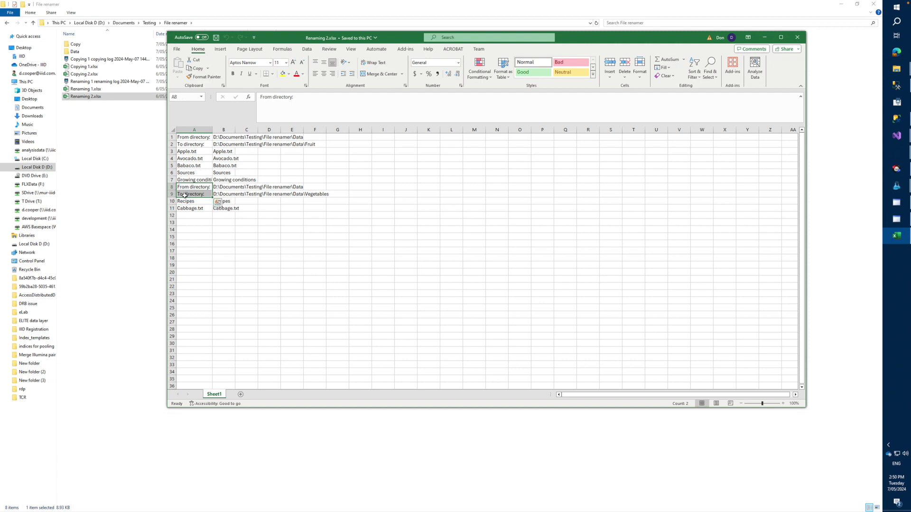
left_click(221, 188)
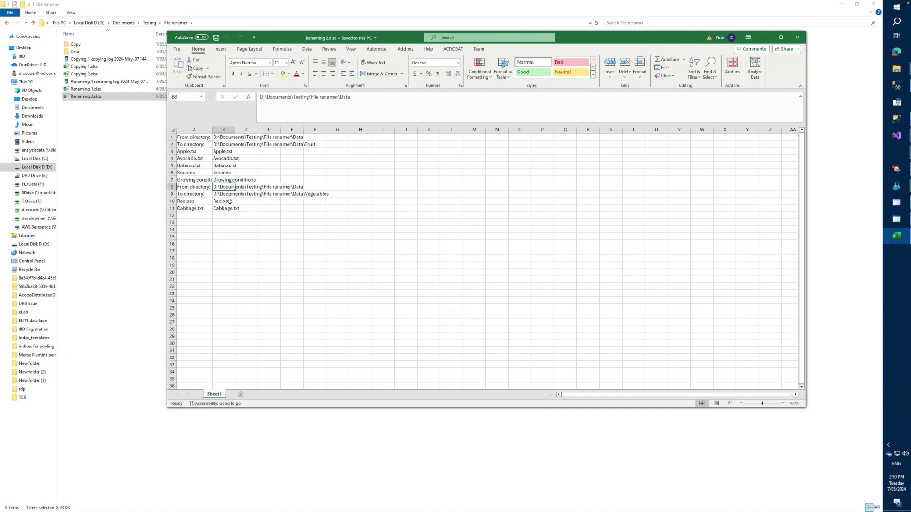
left_click(198, 208)
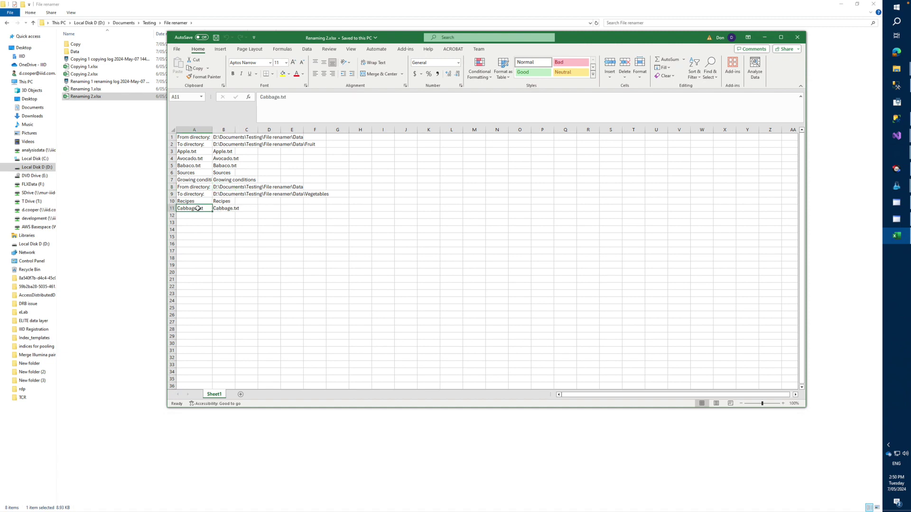
left_click(224, 208)
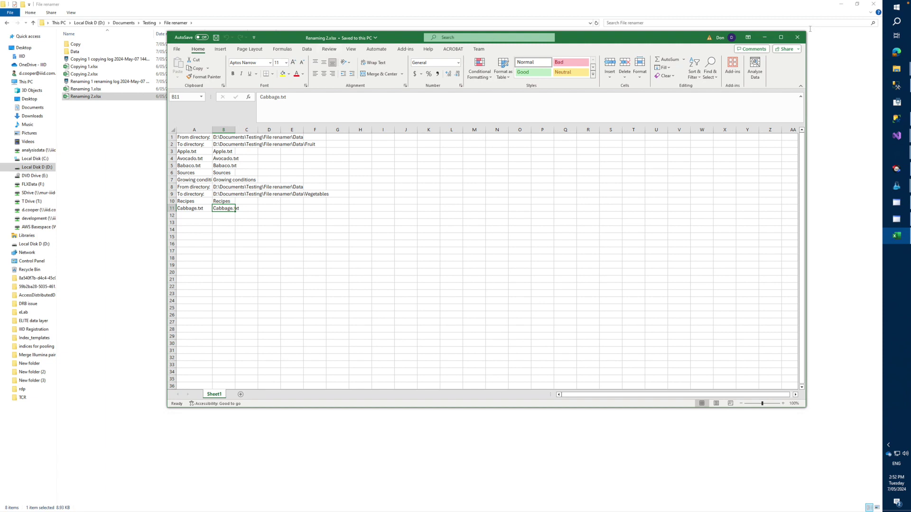
Close the Renaming 2.xlsx workbook and run the rename operation in File renamer with Renaming 2.xlsx.
left_click(796, 38)
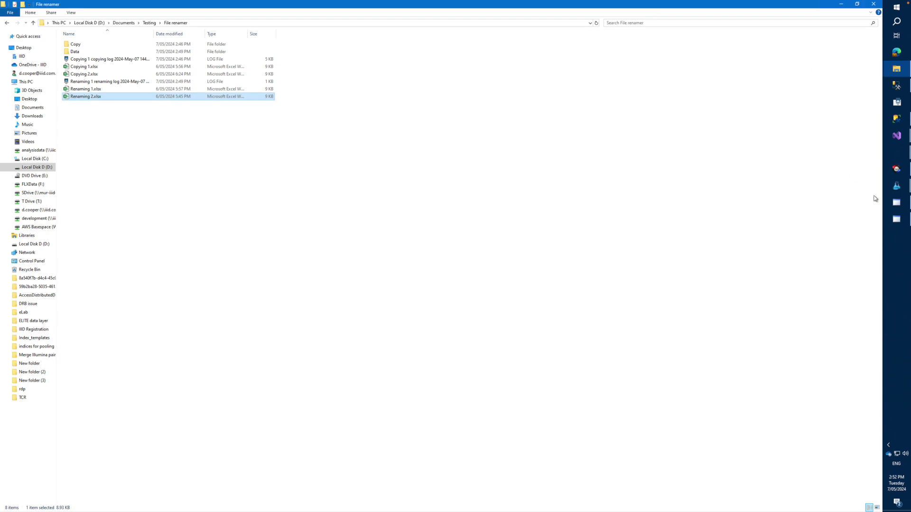
left_click(897, 219)
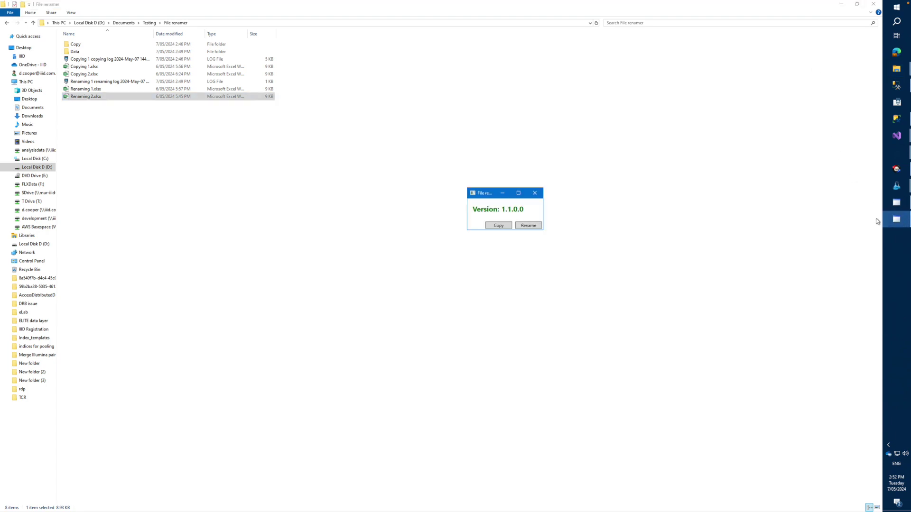
left_click(528, 226)
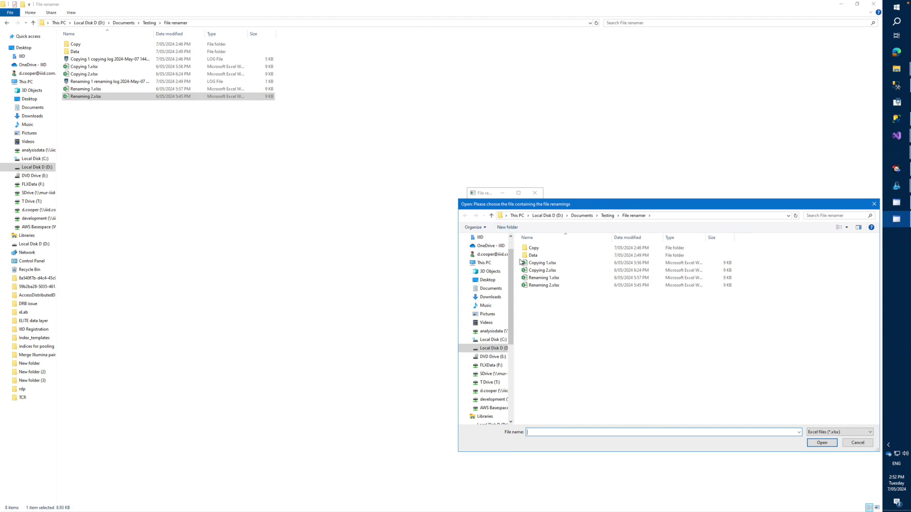
double_click(537, 285)
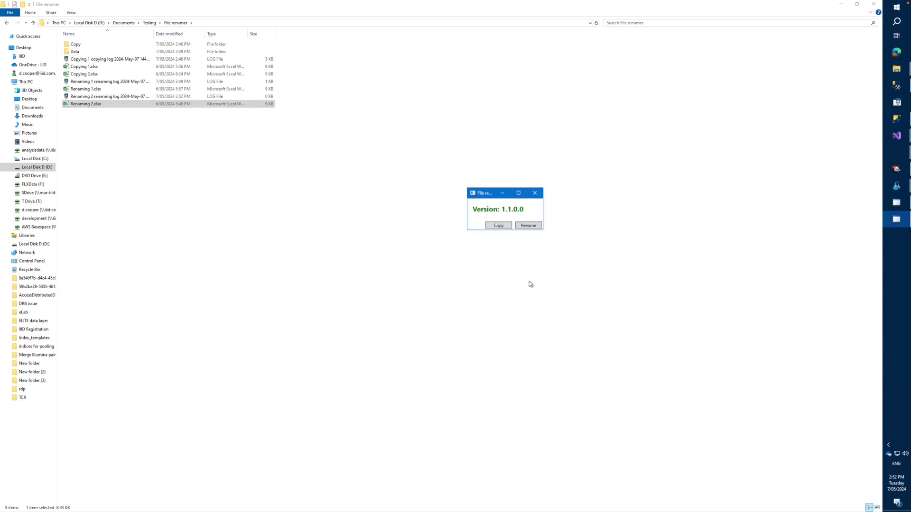
Examine and close the Renaming 2 renaming log, and check the Fruit and Vegetables folders inside Data before returning to the File renamer folder.
double_click(116, 96)
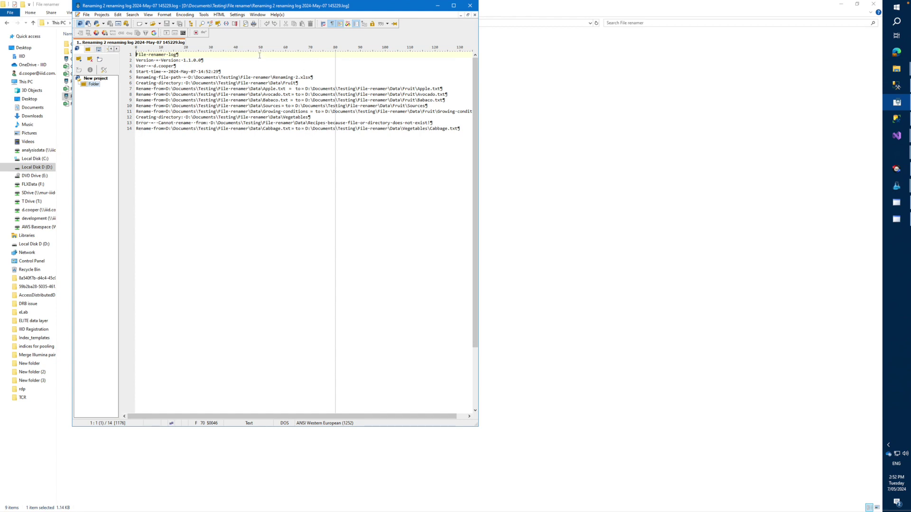
left_click(471, 5)
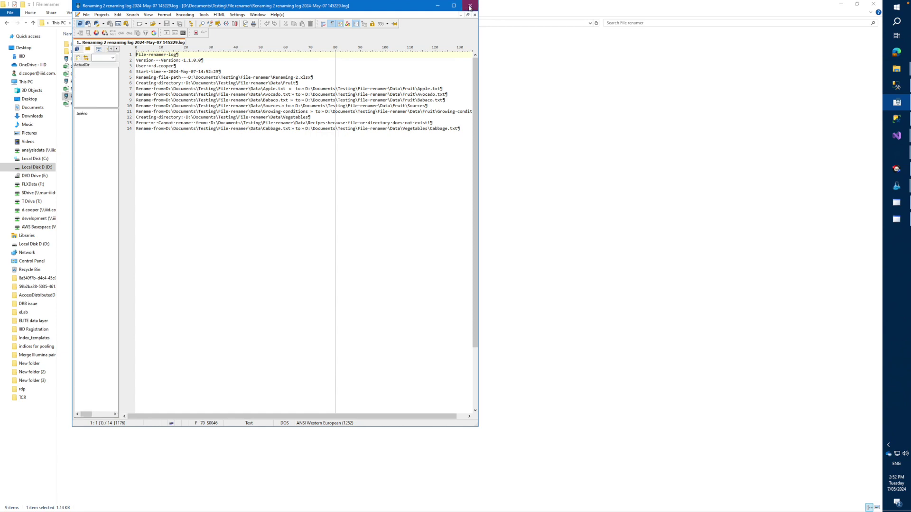
double_click(79, 53)
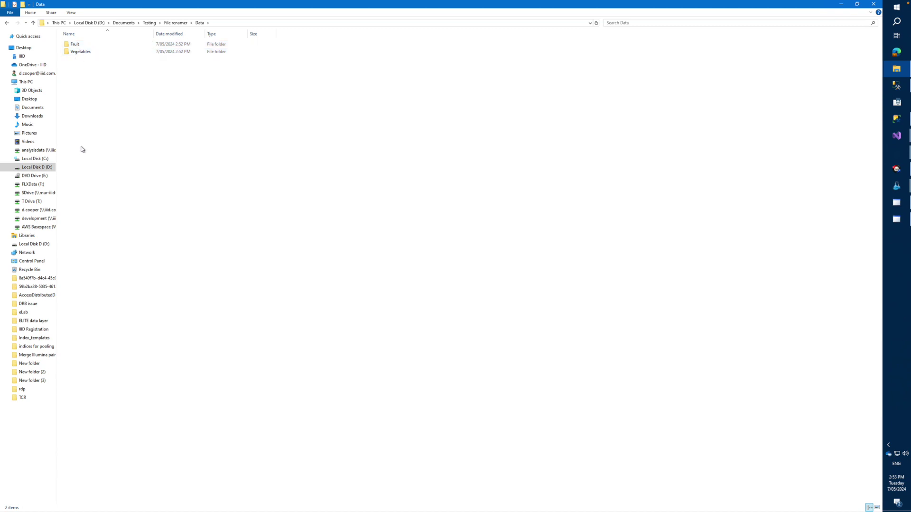
left_click(75, 45)
double_click(76, 46)
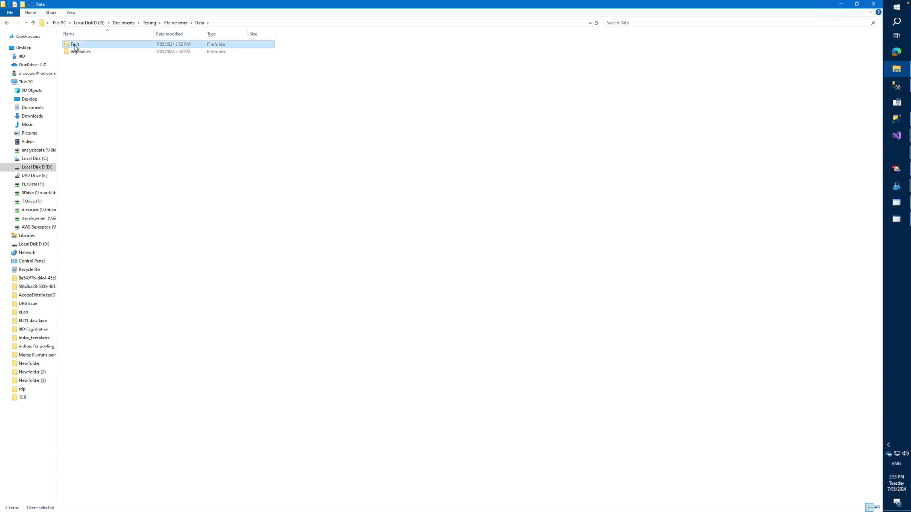
left_click(199, 23)
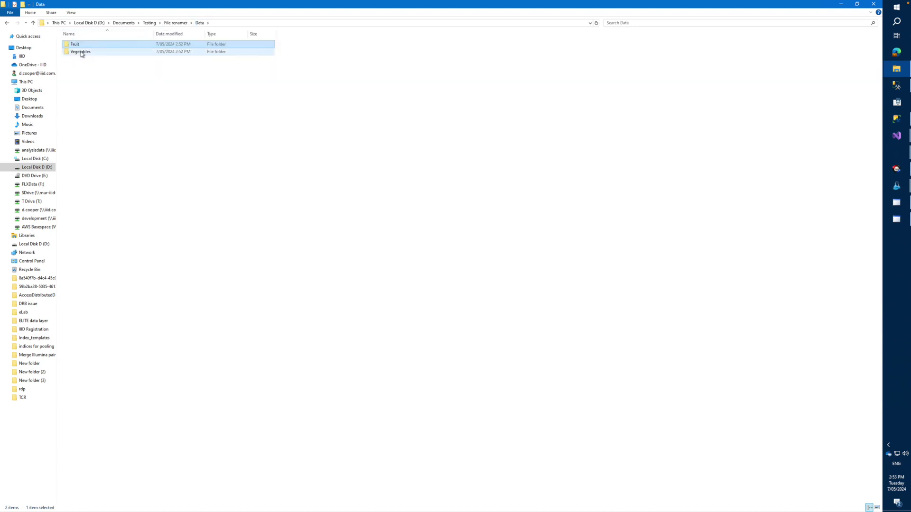
double_click(81, 52)
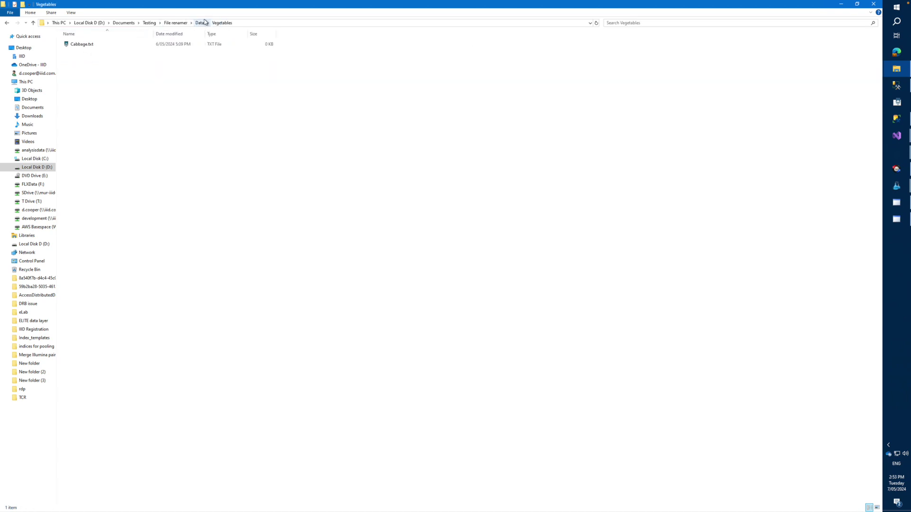
left_click(176, 22)
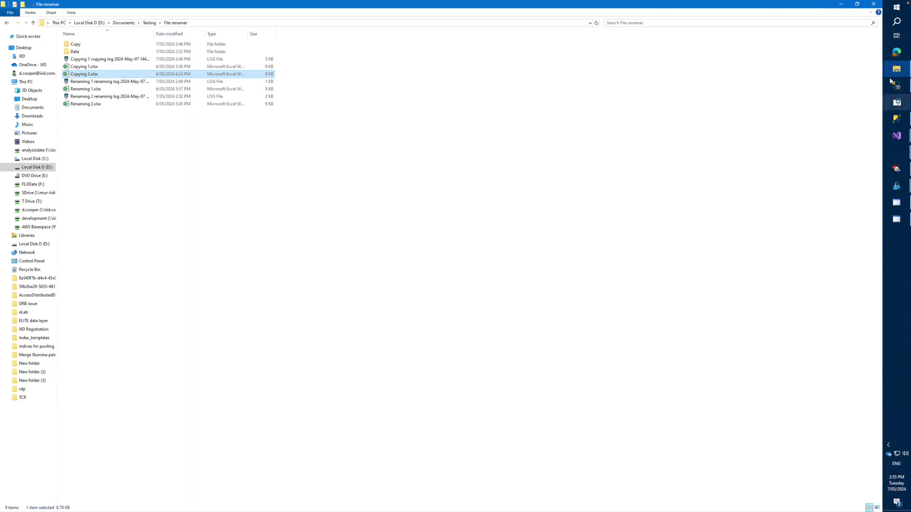
Switch to the T drive's File renamer folder, go to the Applications folder, and launch setup.exe from GetDirectoryContents.
mouse_move(895, 70)
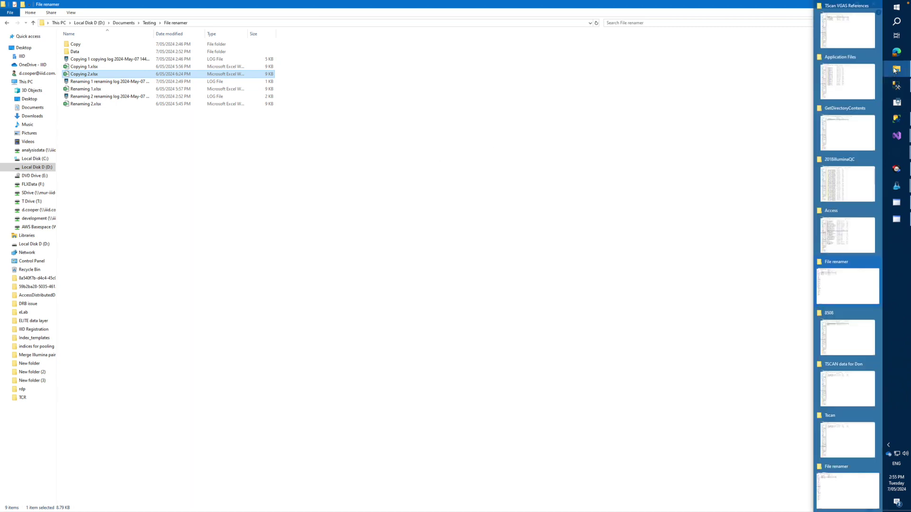
left_click(834, 495)
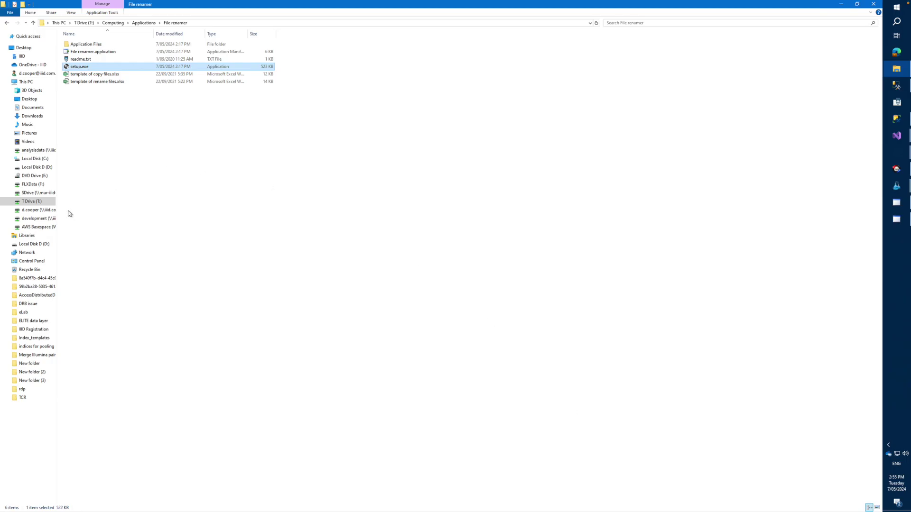
left_click(143, 25)
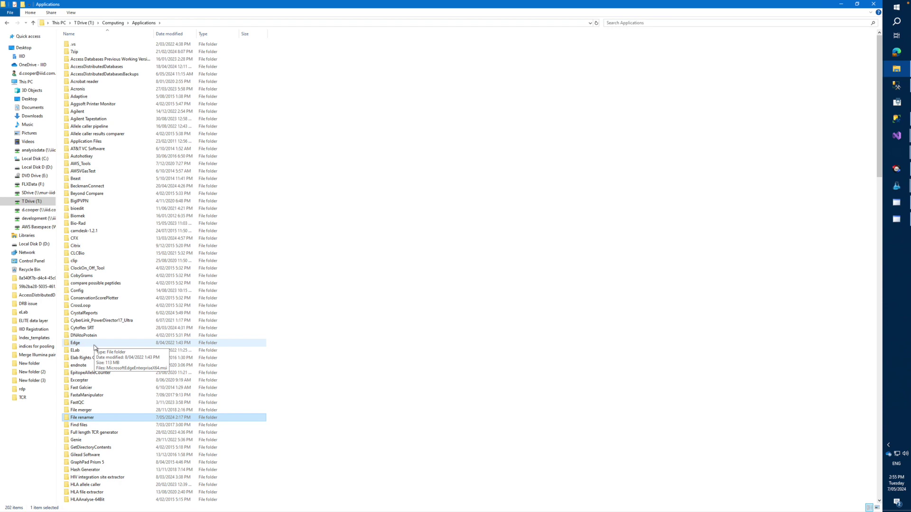
double_click(94, 447)
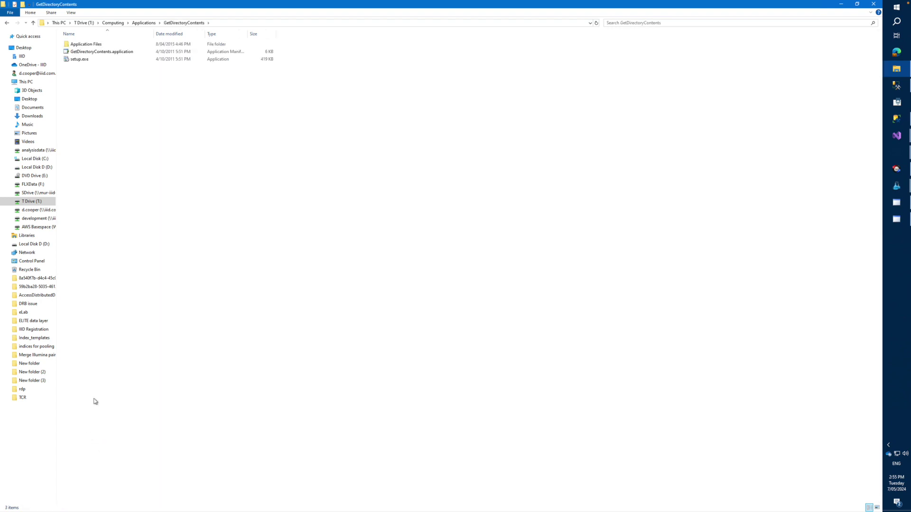
double_click(79, 61)
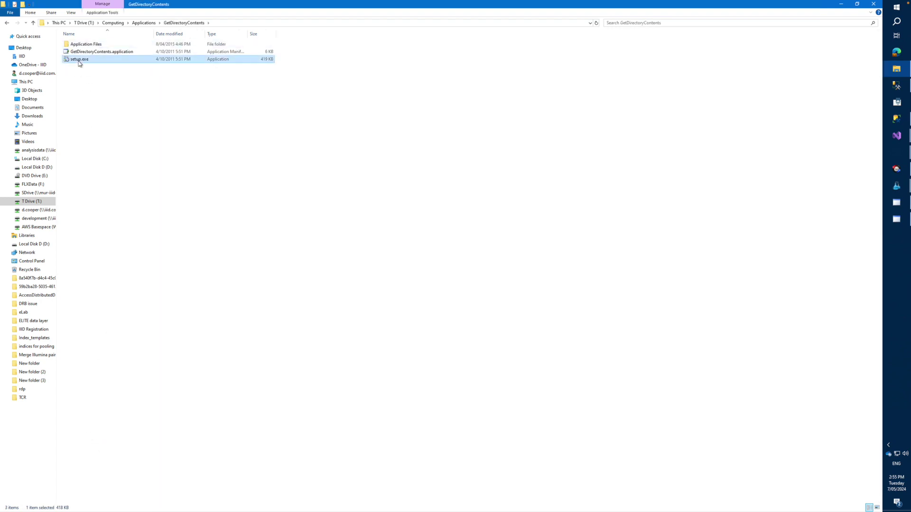
left_click(464, 267)
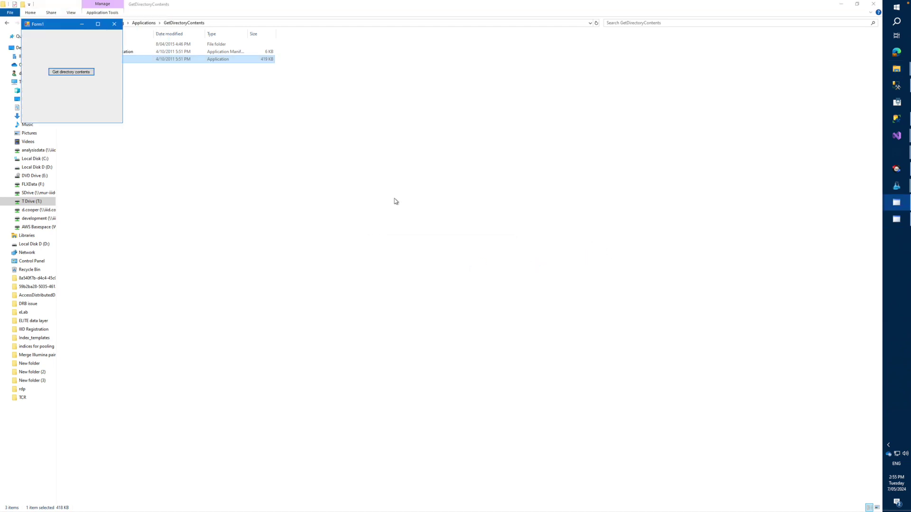
Get the directory contents of D:\Documents\Testing\File renamer\Data and save the listing as Contents.txt in the File renamer folder.
left_click(70, 74)
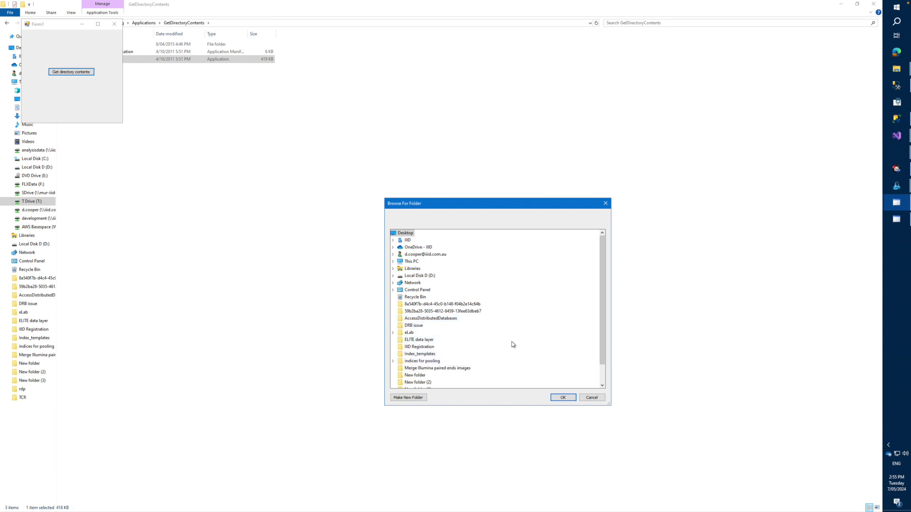
left_click(393, 276)
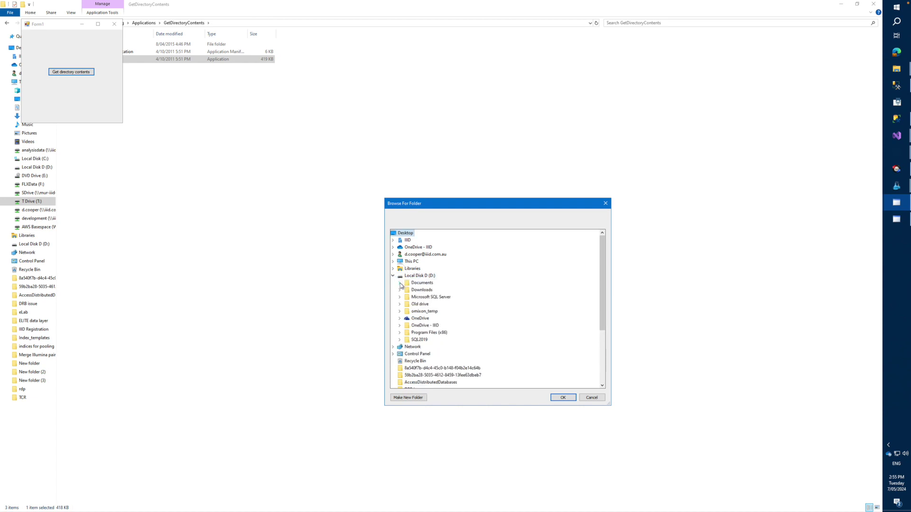
double_click(406, 283)
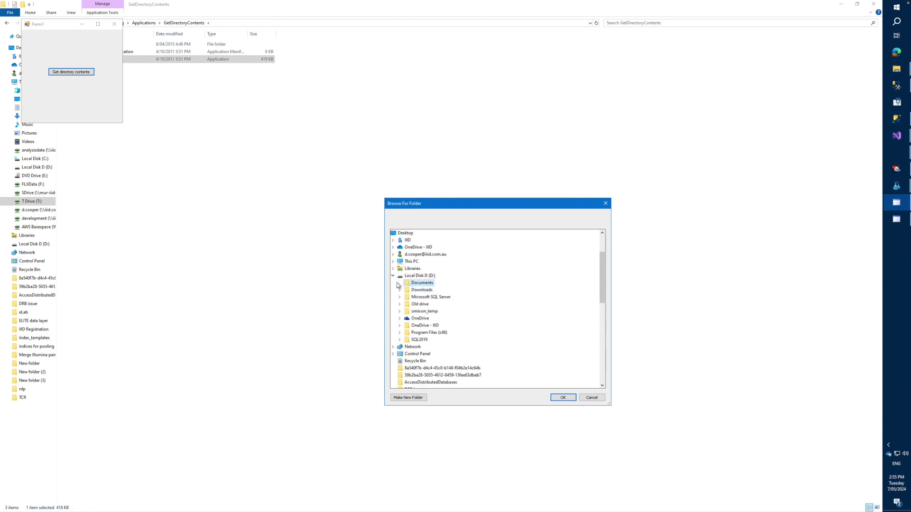
scroll(412, 307, "down", 6)
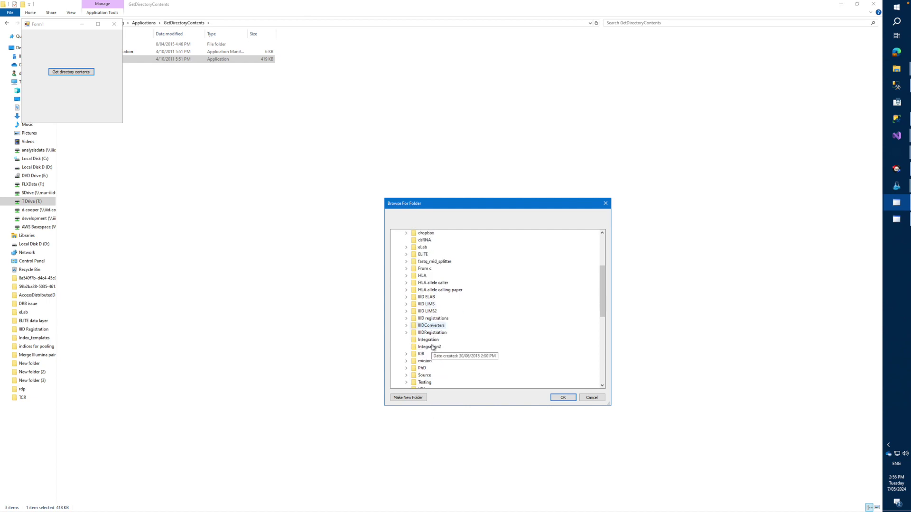
left_click(406, 297)
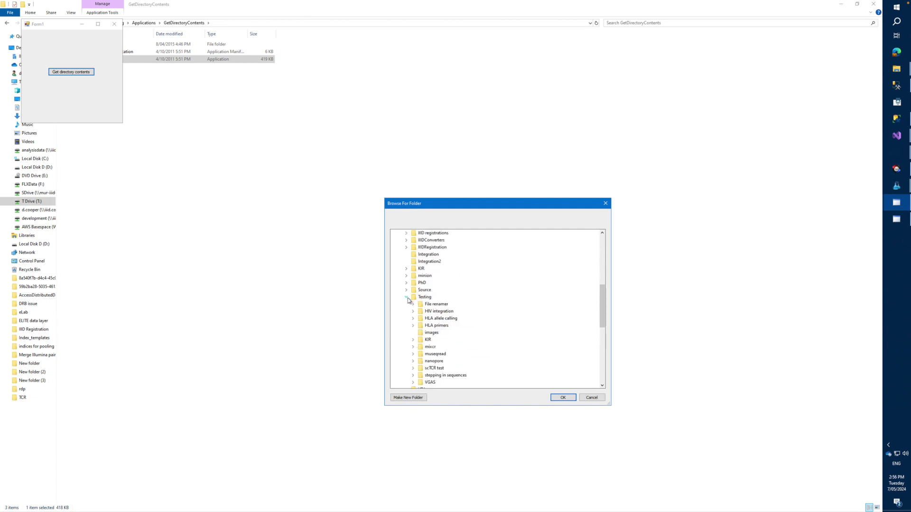
double_click(430, 305)
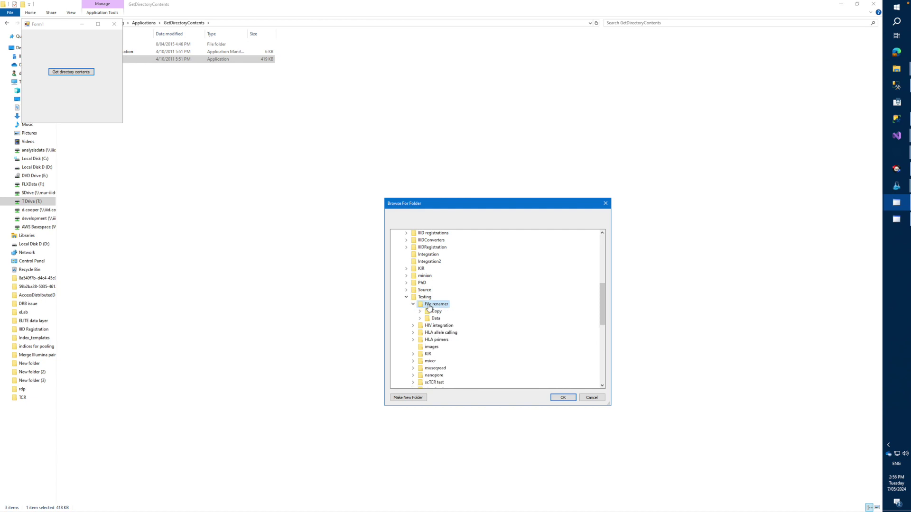
double_click(436, 319)
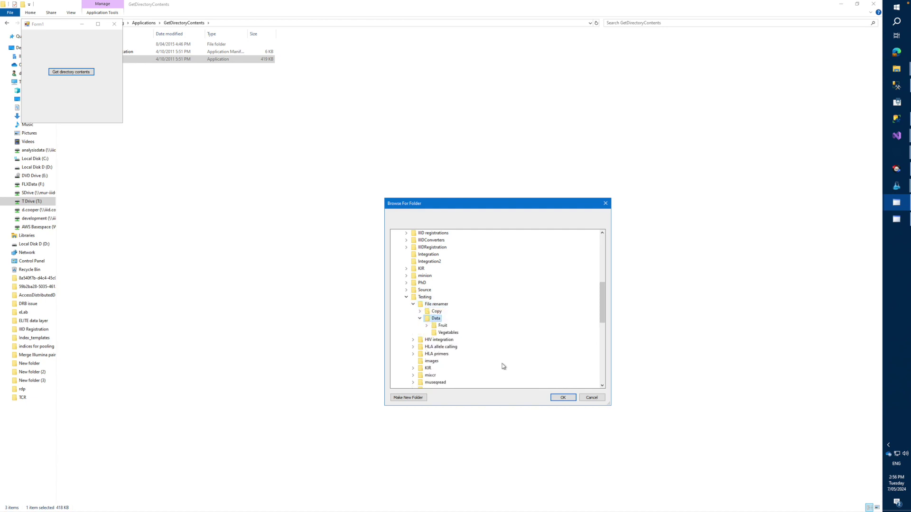
left_click(563, 397)
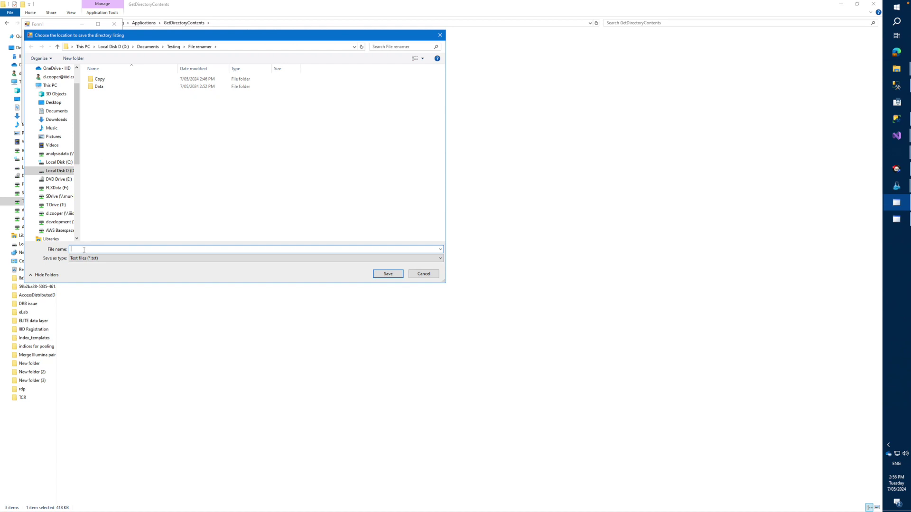
type("Contents.txt")
key("Return")
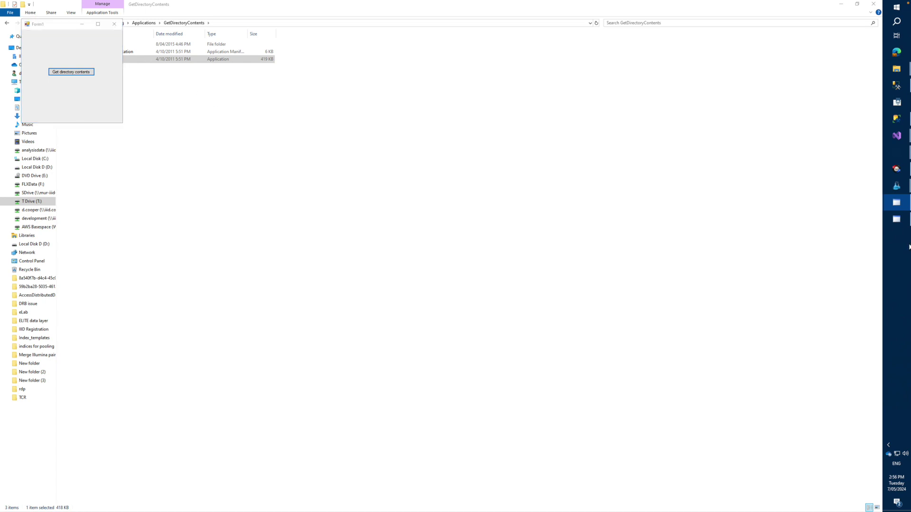
Switch back to the File renamer test folder on drive D, open Contents.txt, and examine the directory paths and file names listed.
key("alt+Tab")
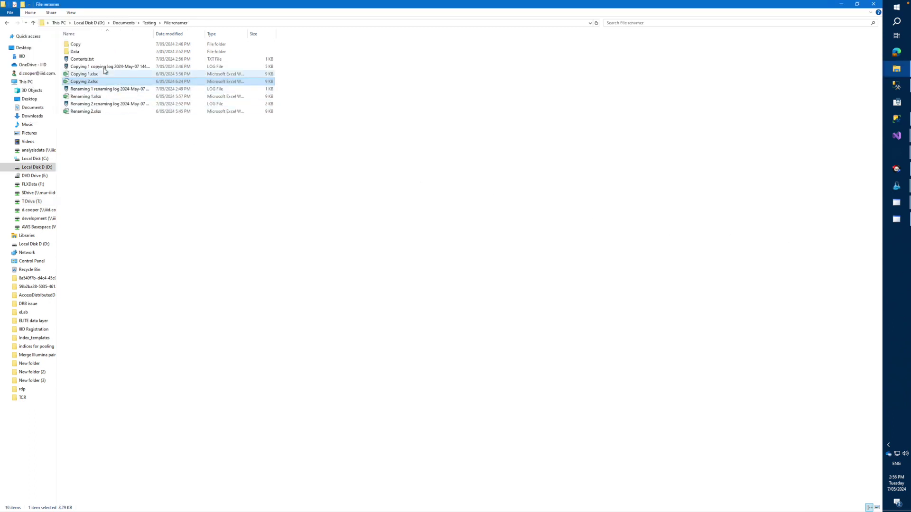
double_click(87, 60)
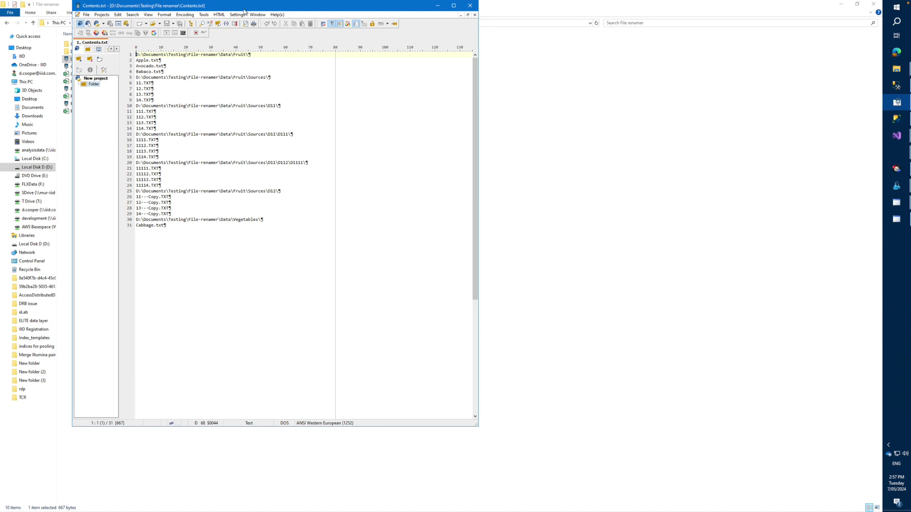
left_click_drag(237, 6, 298, 38)
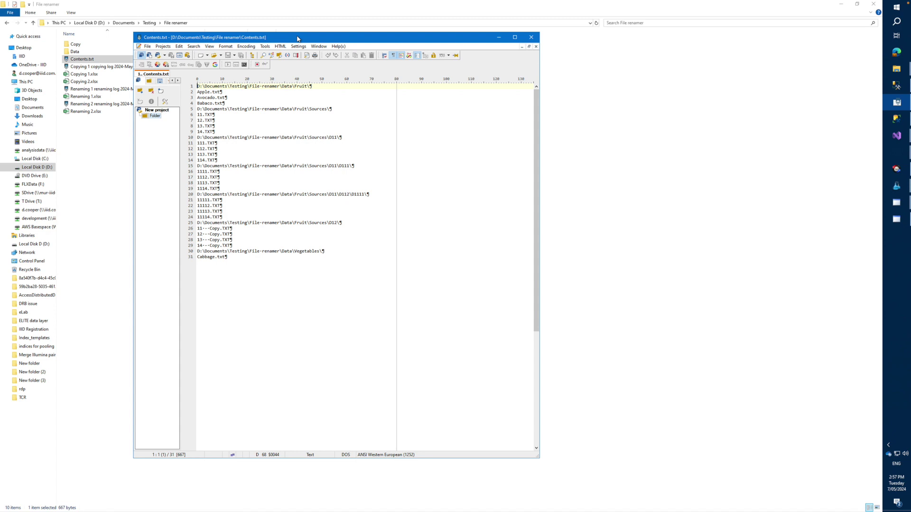
mouse_move(409, 2)
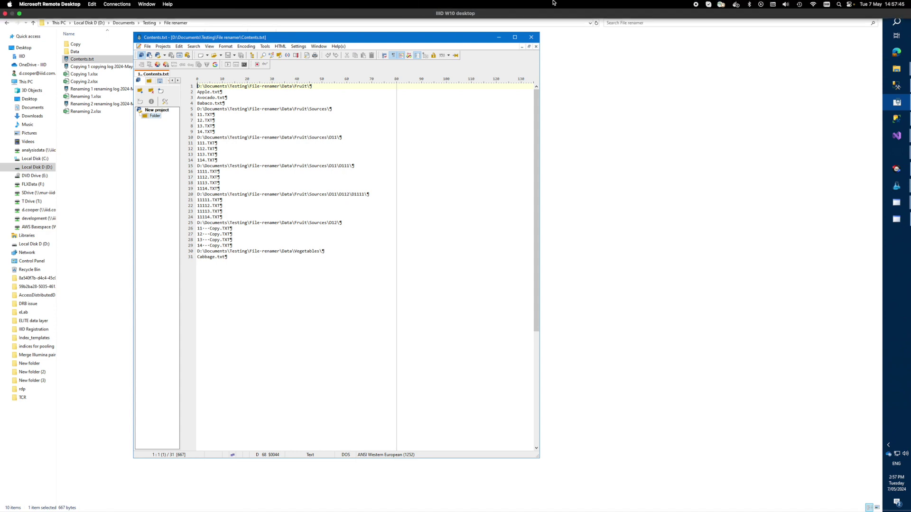